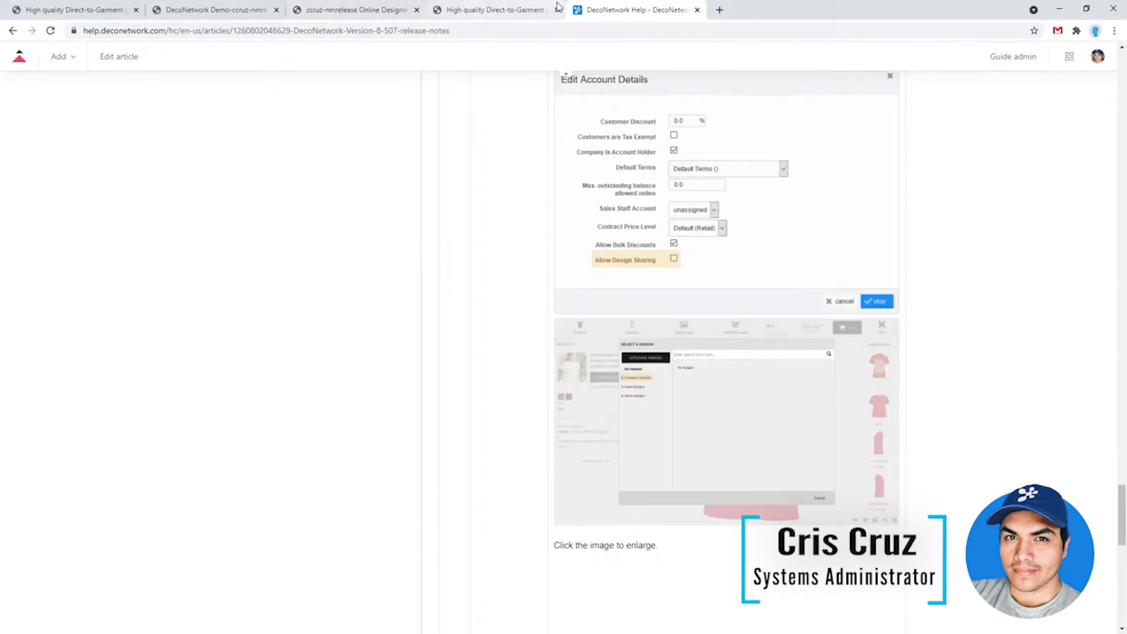
Open the Business Hub and bring up the account page of the company named "company".
left_click(557, 10)
left_click(353, 10)
left_click(238, 6)
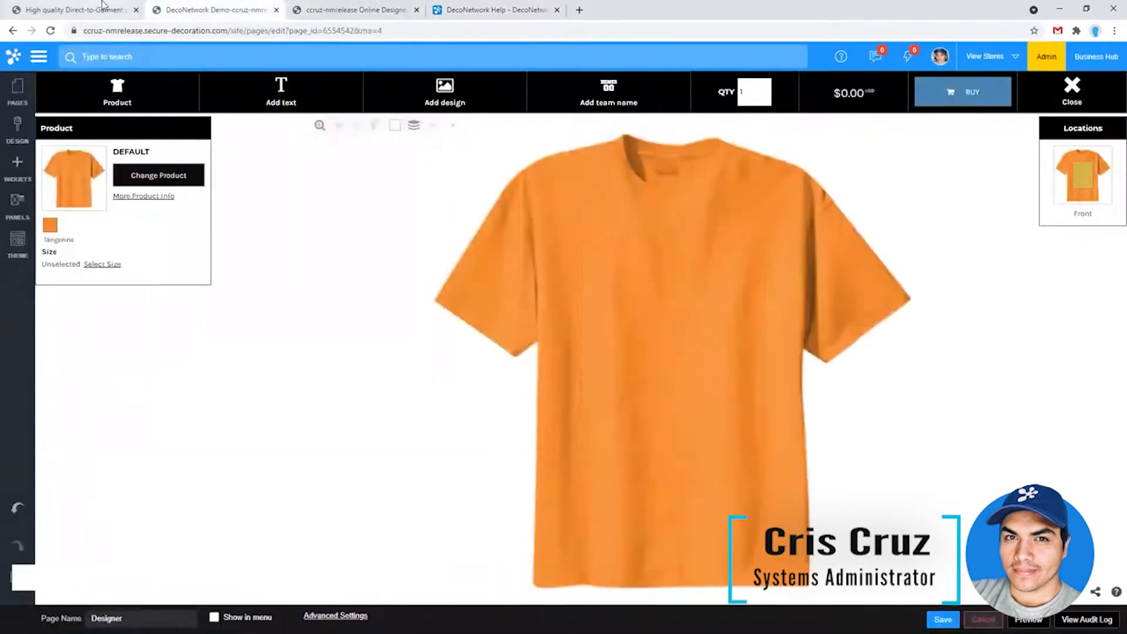
left_click(76, 10)
left_click(1097, 56)
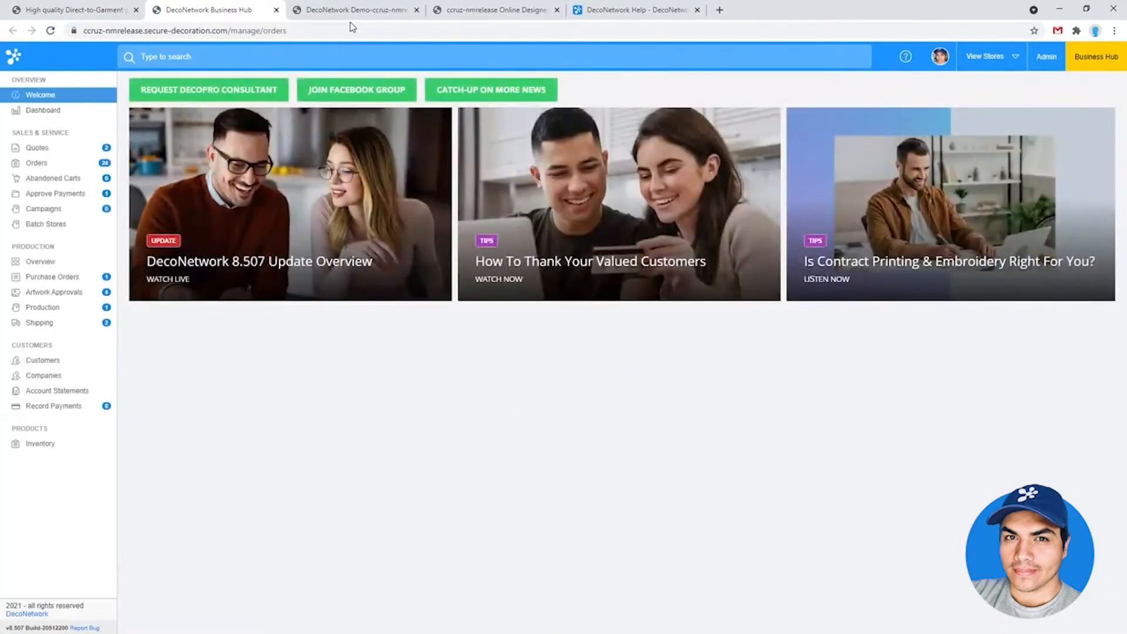
left_click(67, 378)
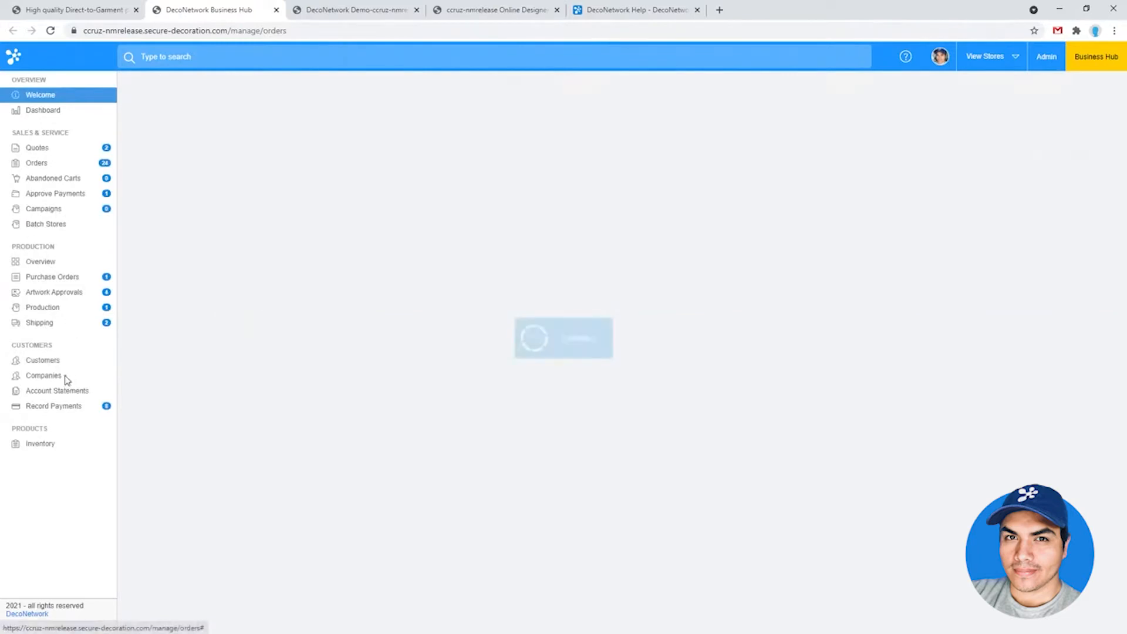
left_click(967, 152)
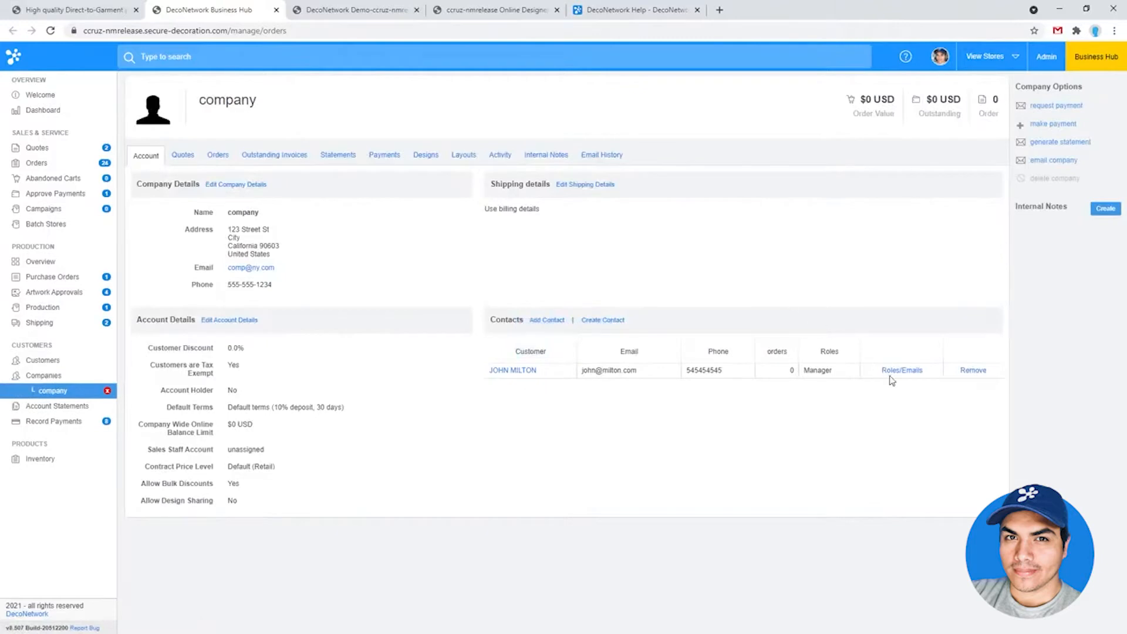
Add the fourth customer in the existing customer list as a contact of the company.
left_click(556, 327)
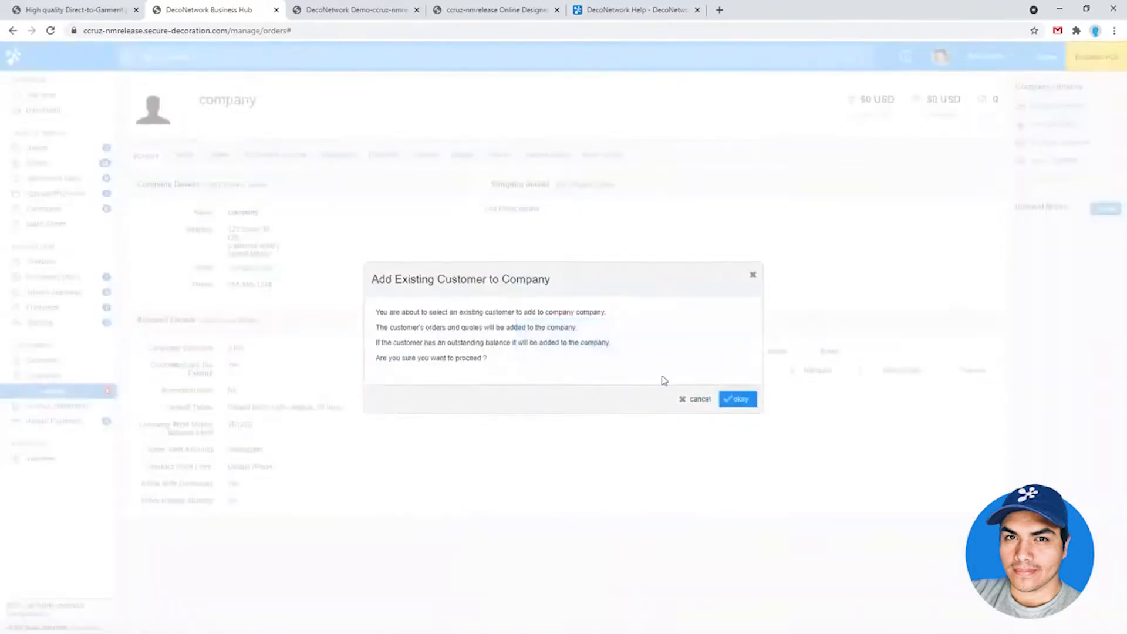
left_click(738, 402)
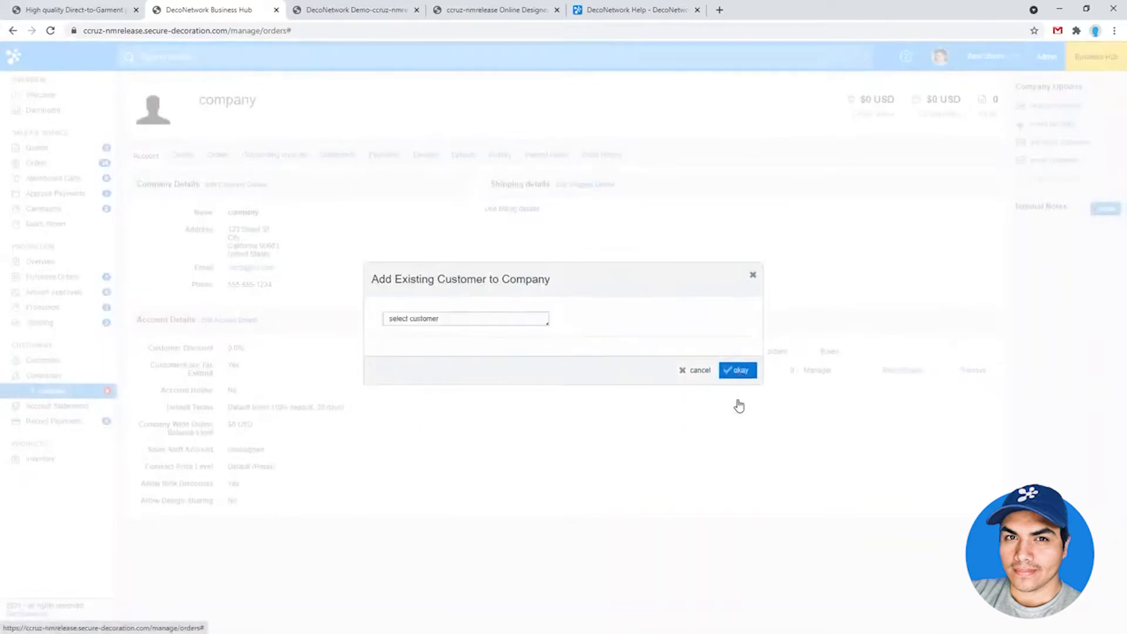
left_click(501, 326)
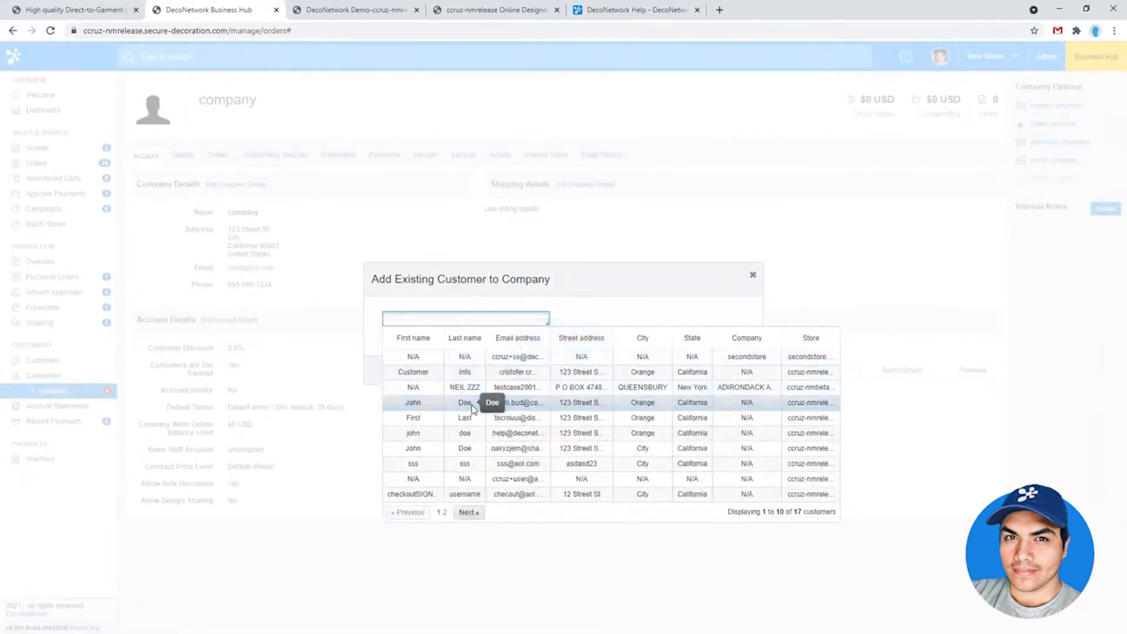
left_click(473, 405)
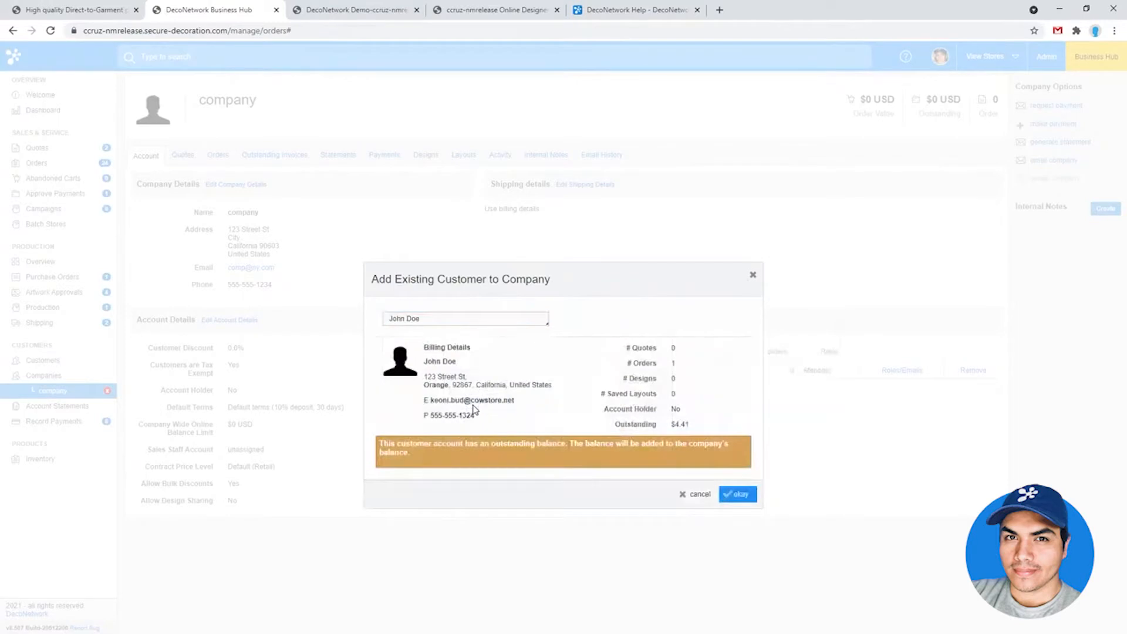
left_click(741, 497)
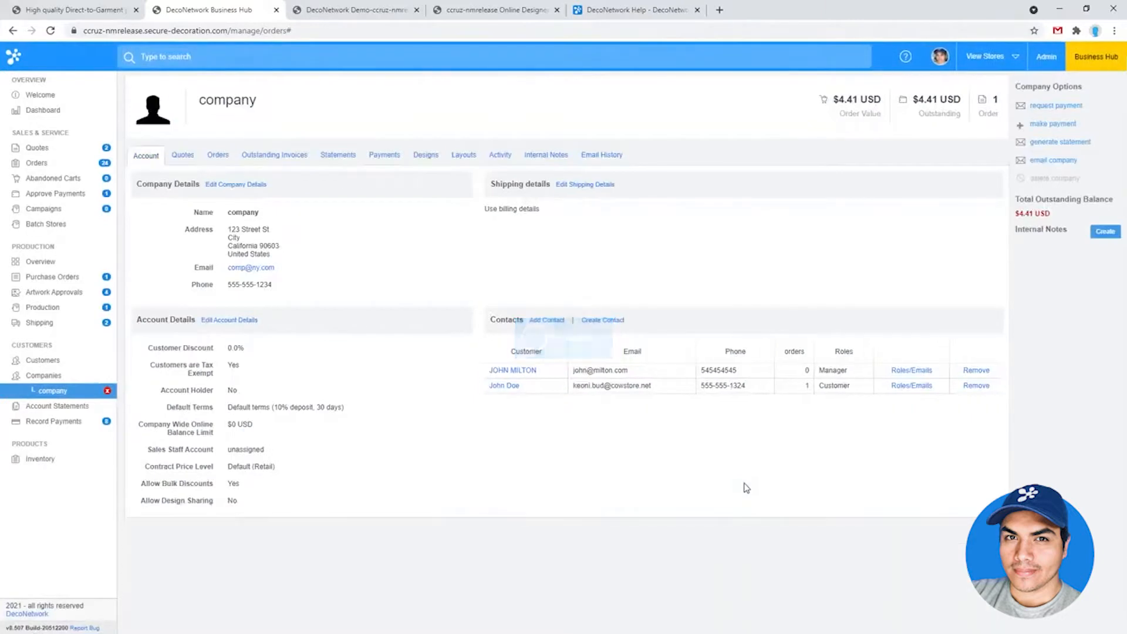
Upload image.jpg as a customer design for the company contact with the Customer role.
left_click(513, 389)
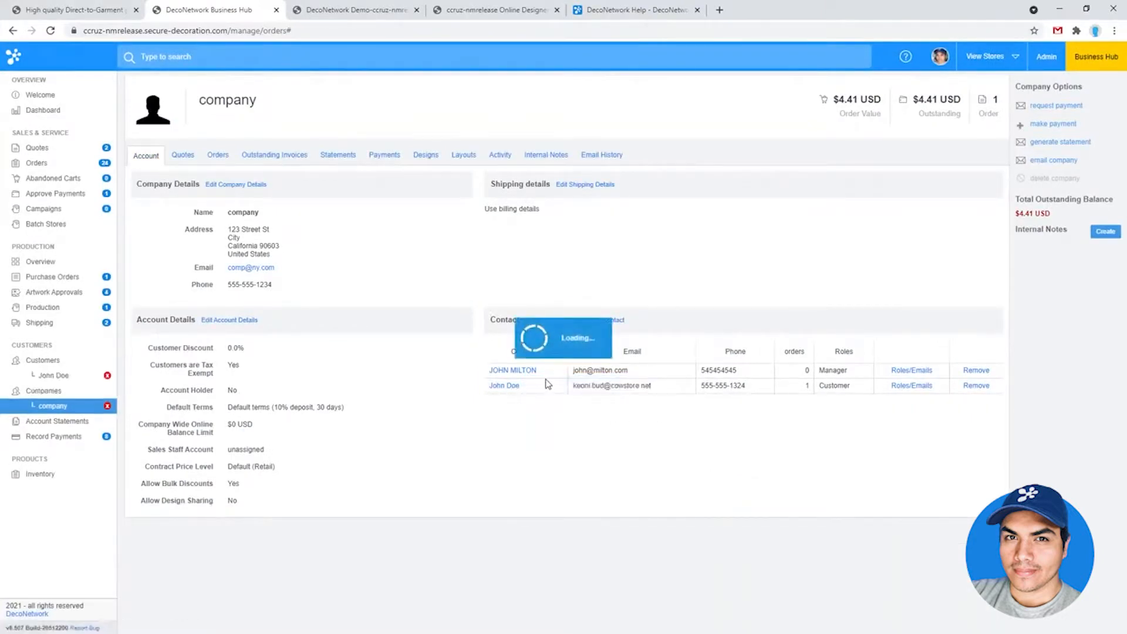
left_click(426, 167)
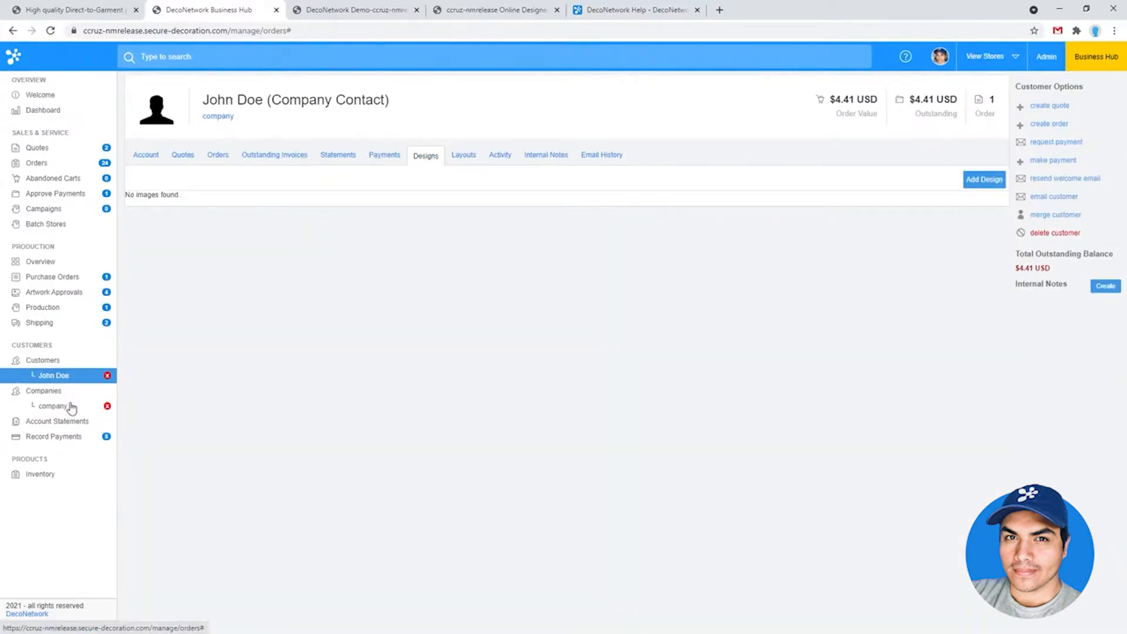
left_click(977, 179)
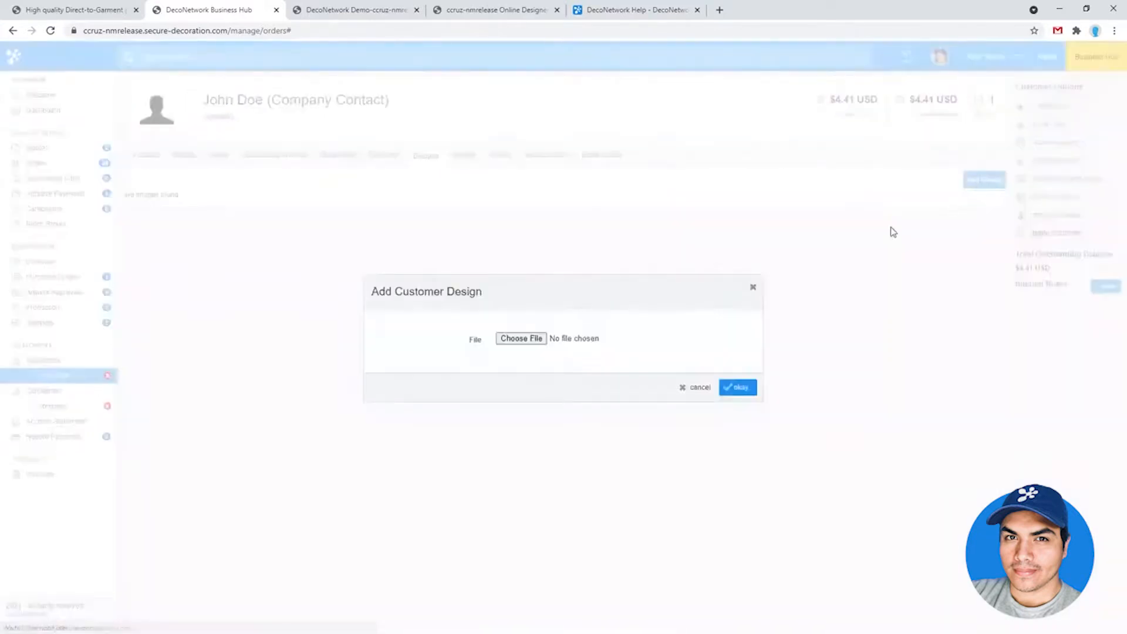
left_click(521, 340)
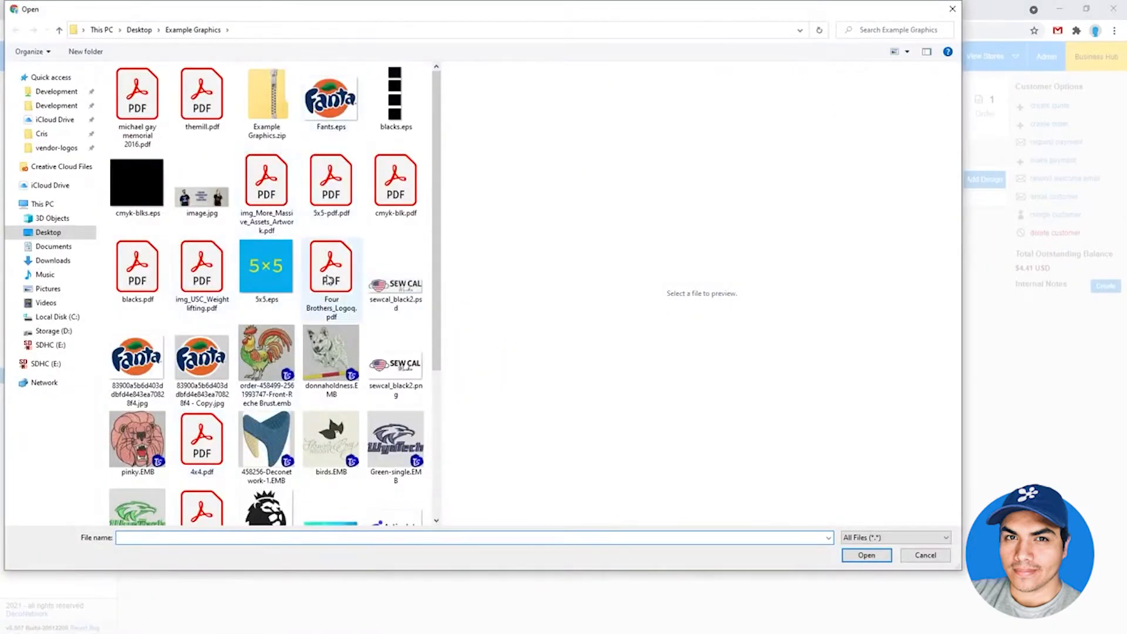
double_click(202, 197)
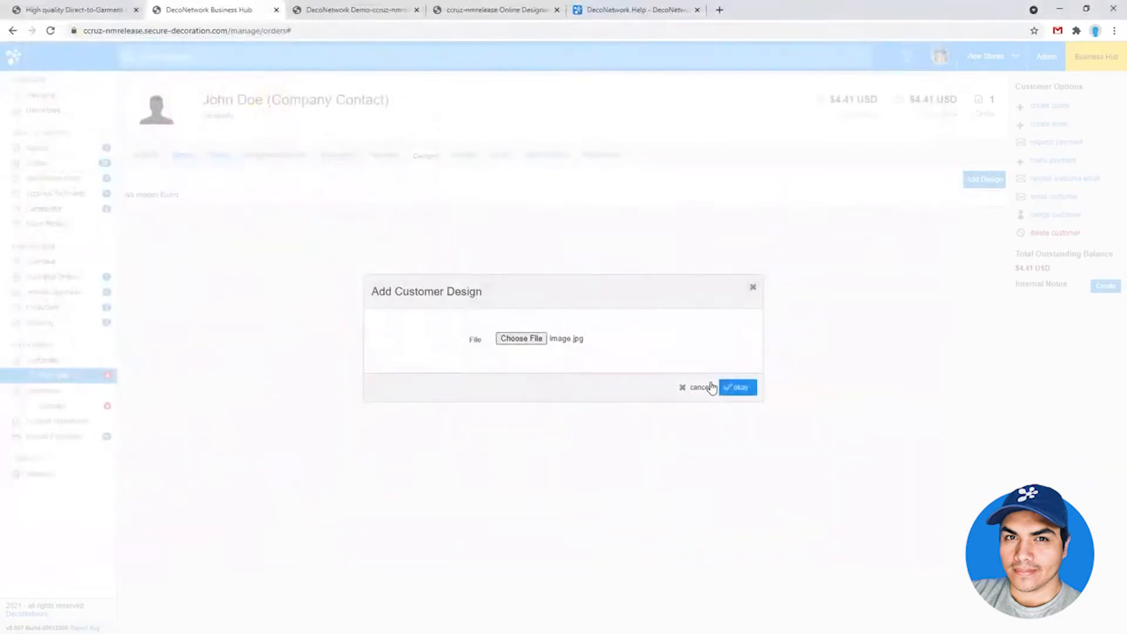
left_click(740, 387)
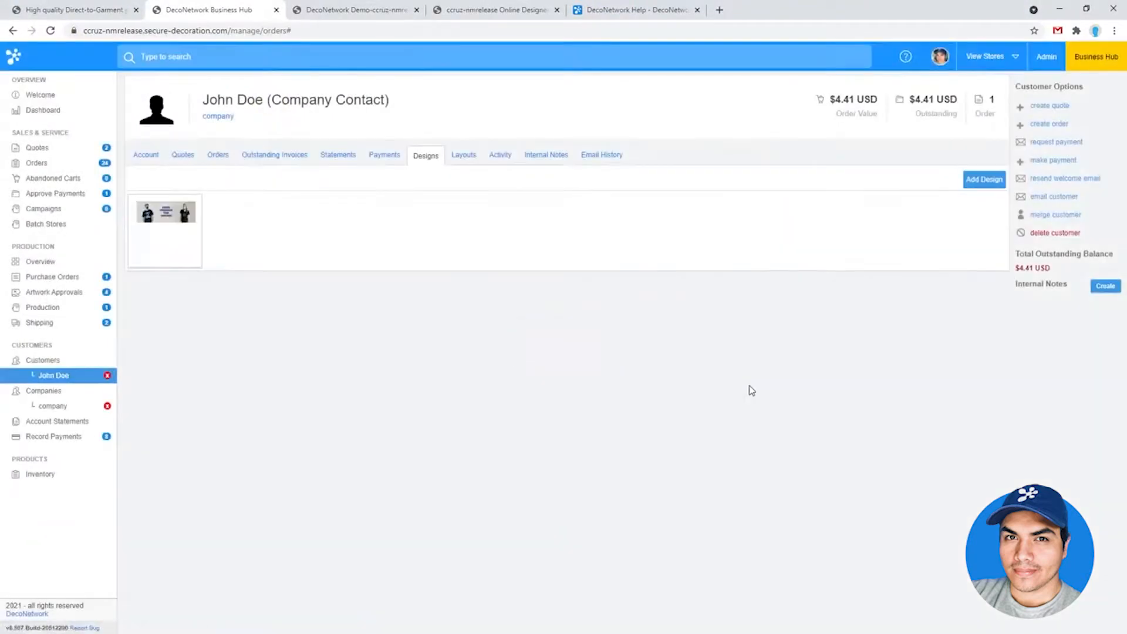
Upload the Google logo PNG as a customer design for the company contact with the Manager role.
left_click(85, 409)
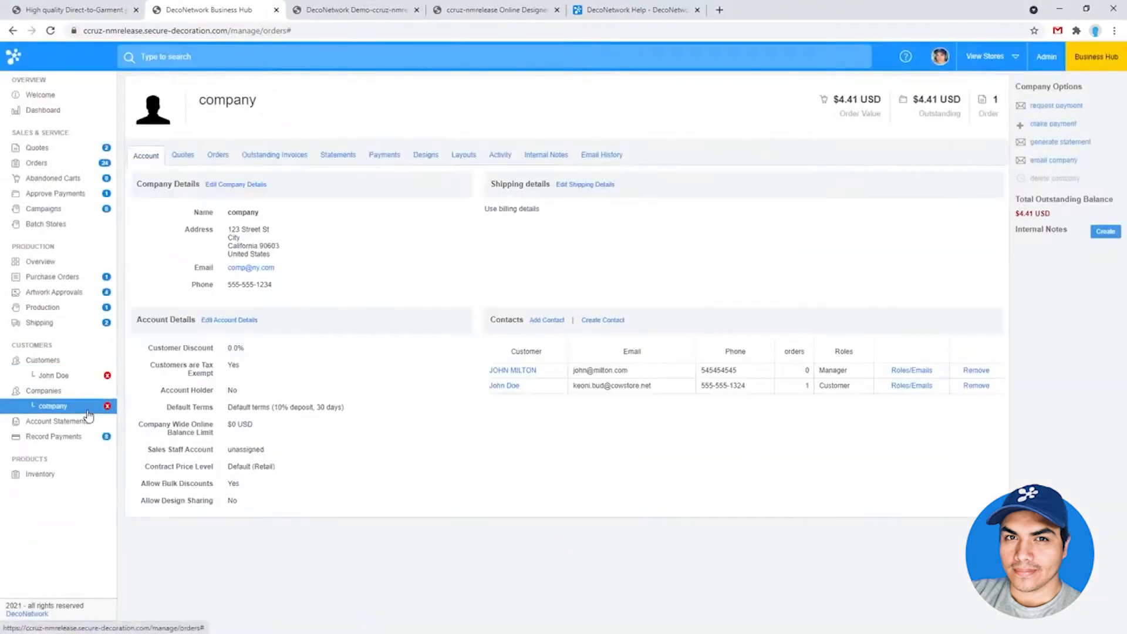
left_click(503, 377)
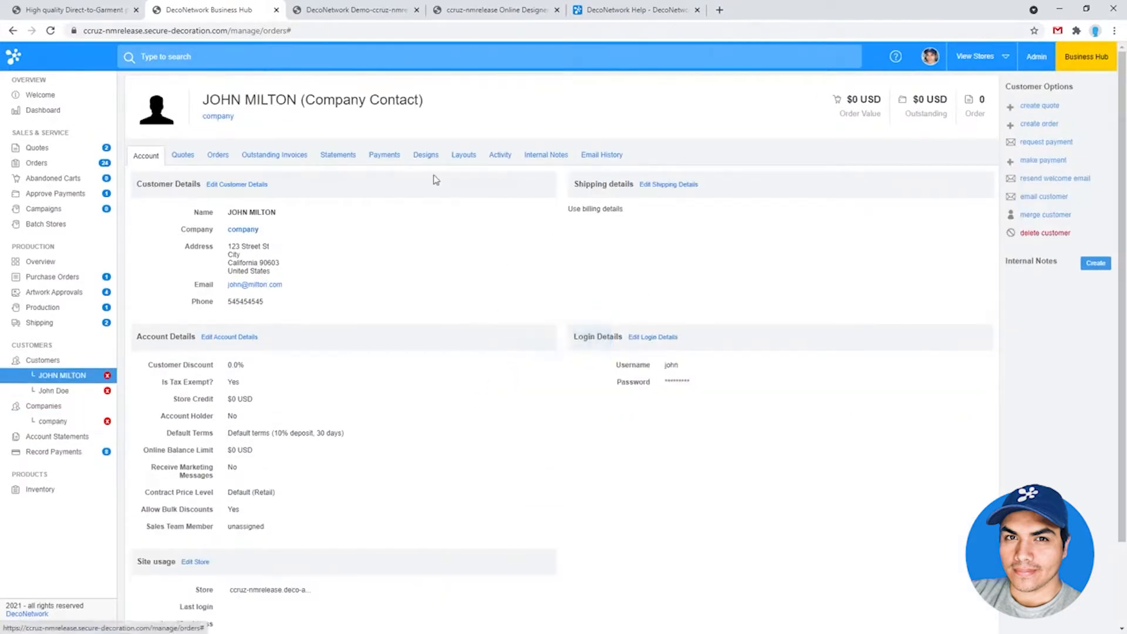
left_click(426, 156)
left_click(993, 179)
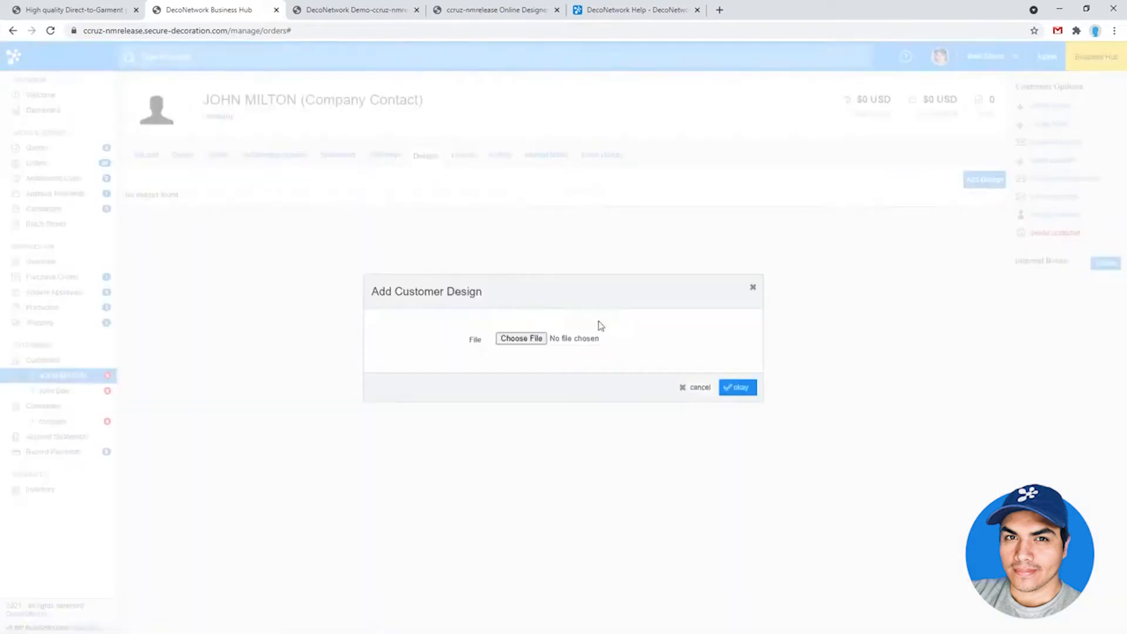
left_click(530, 338)
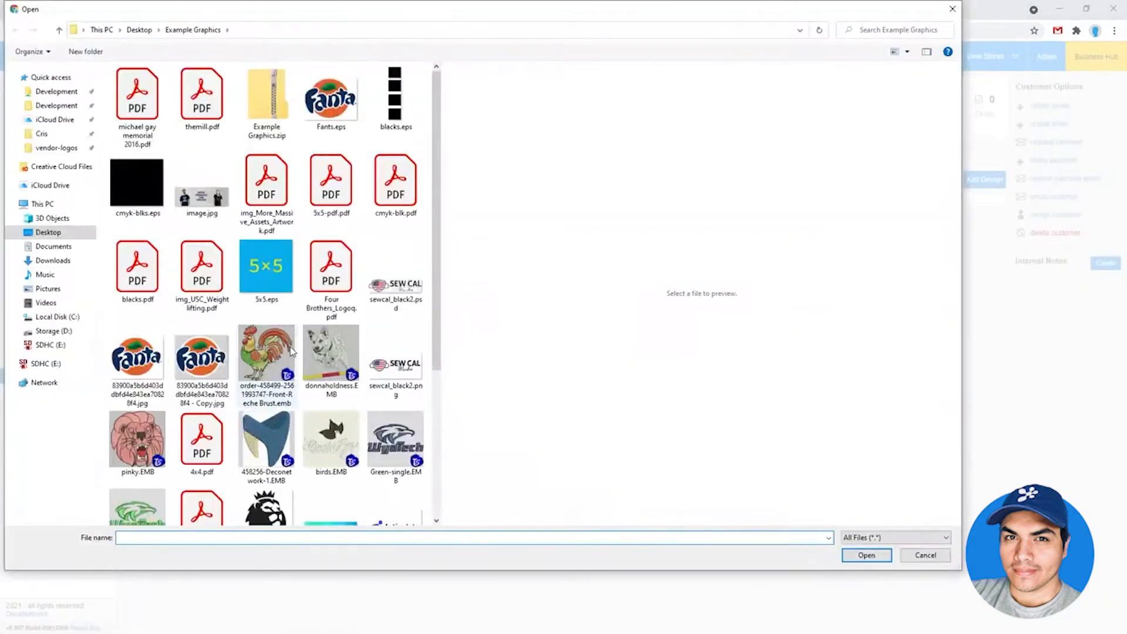
scroll(292, 351, "down", 3)
double_click(269, 407)
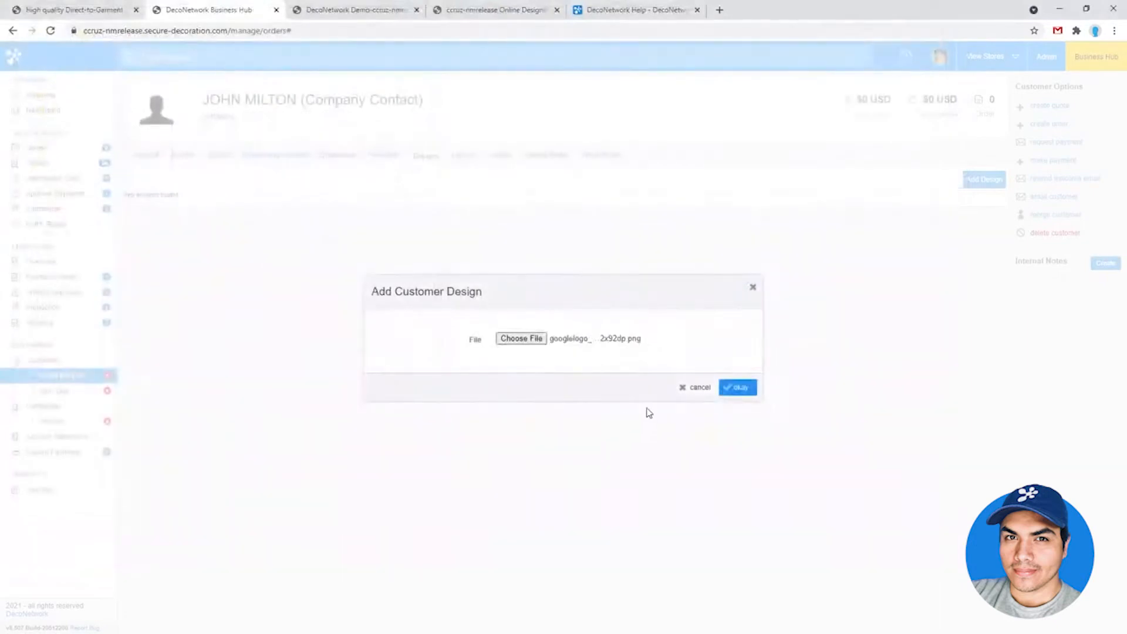
left_click(741, 389)
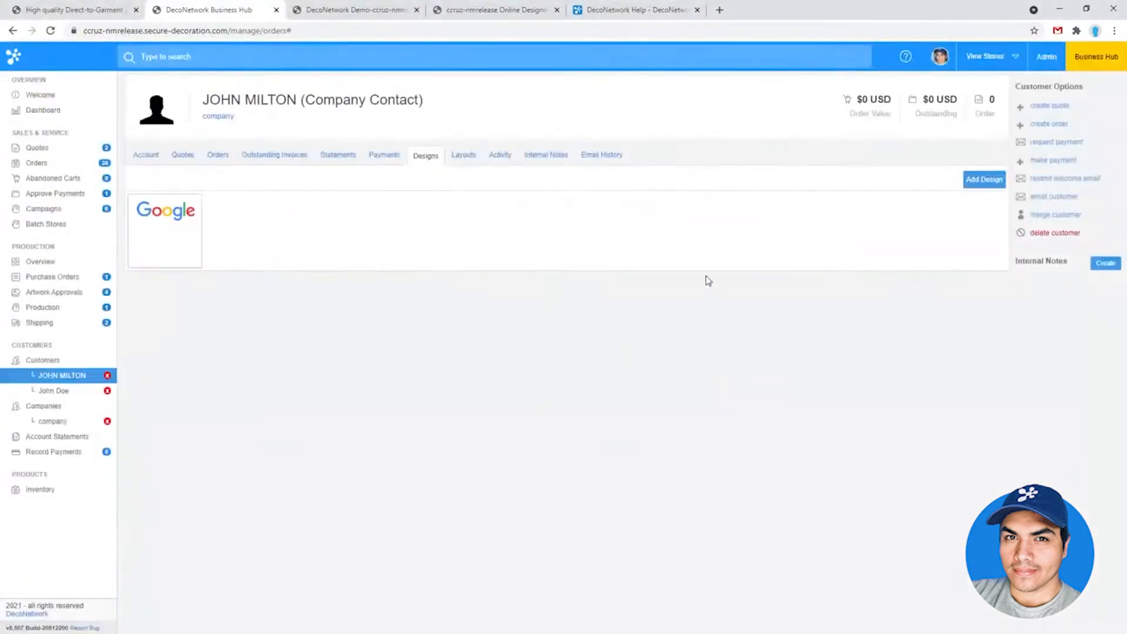
Create an order for the company contact with the Customer role and add the 3930R HD Cotton Short Sleeve T-Shirt as a line item.
left_click(63, 394)
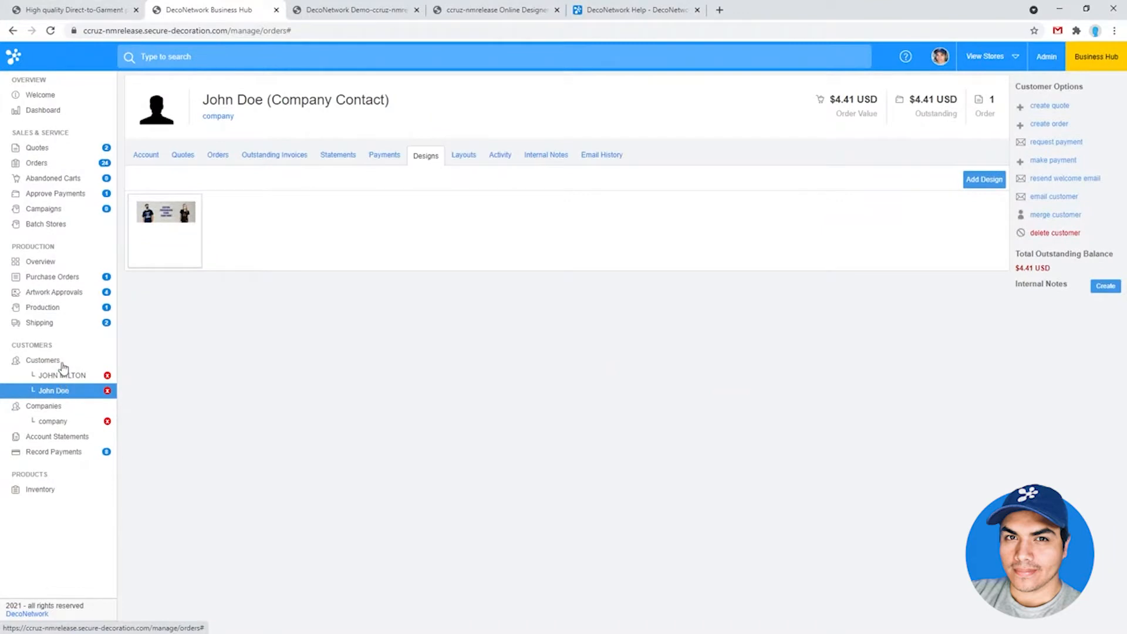
left_click(63, 364)
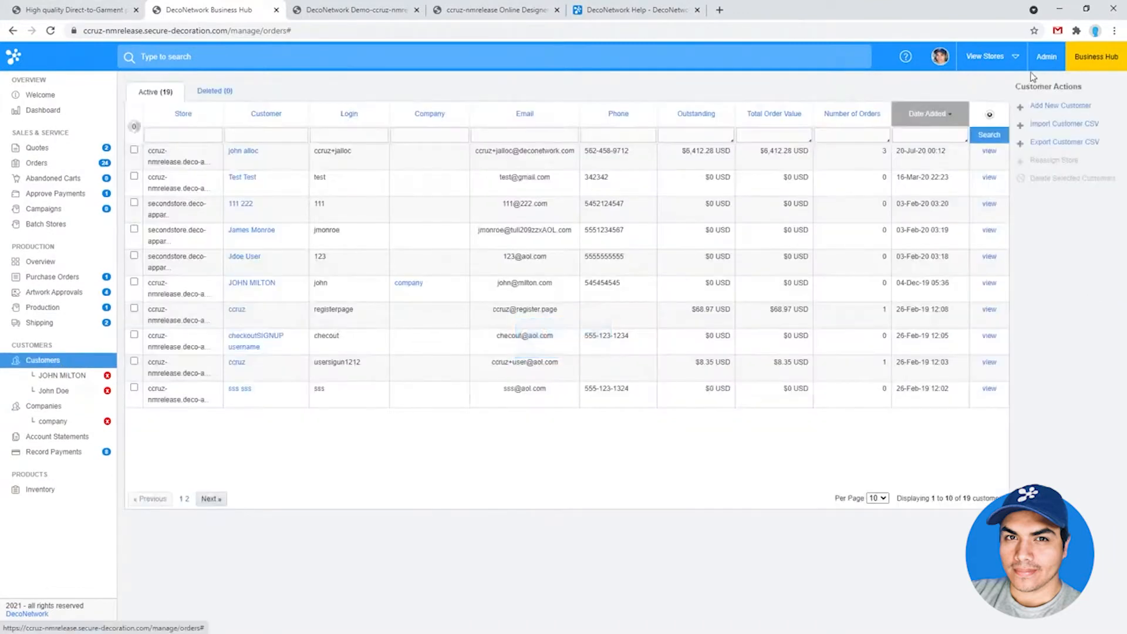
left_click(69, 395)
left_click(146, 156)
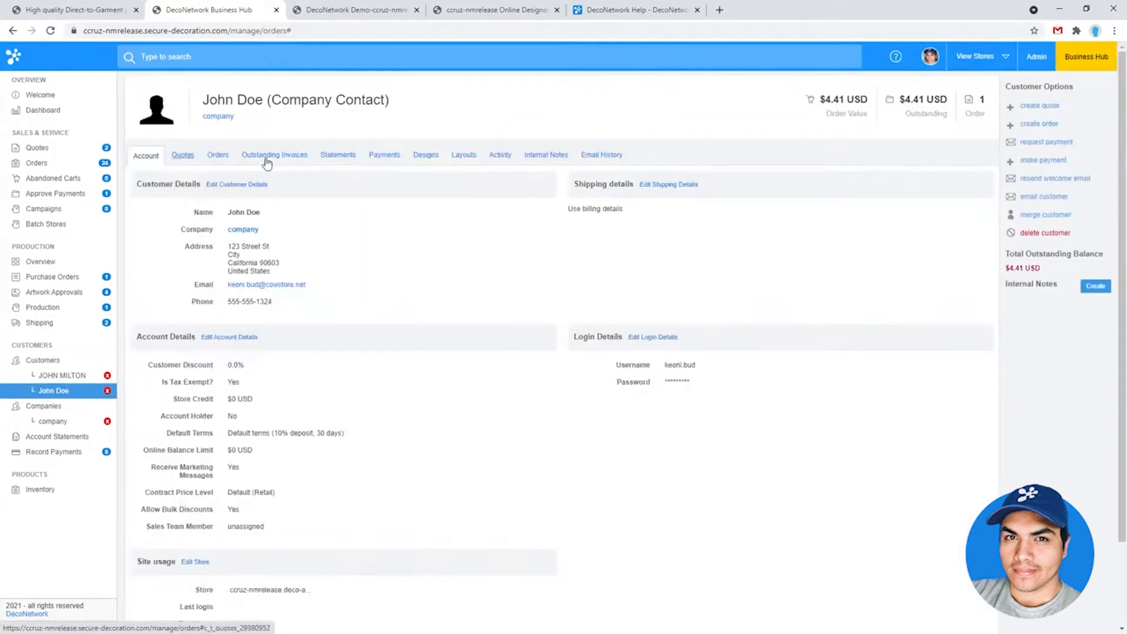
left_click(1040, 124)
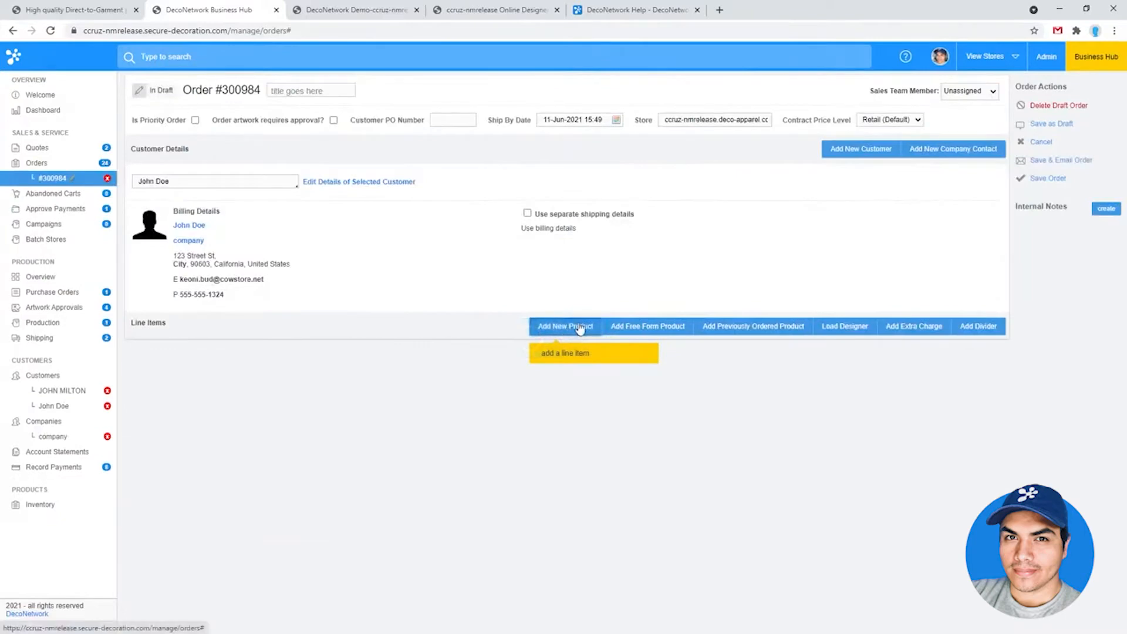
left_click(574, 327)
left_click(248, 381)
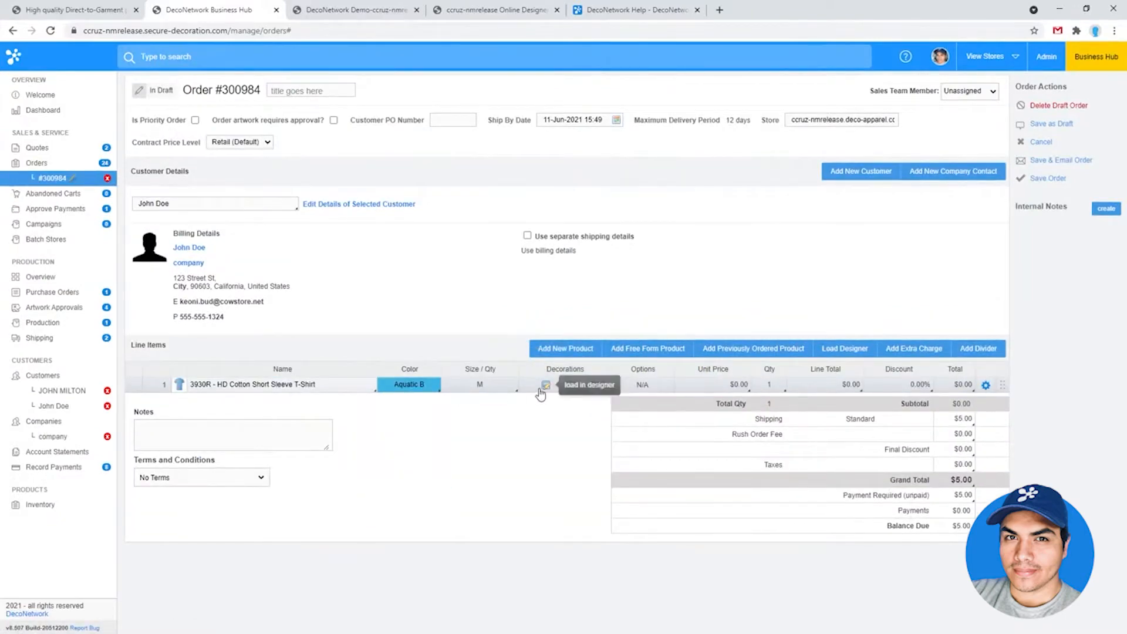
Examine which uploaded artwork the designer offers for the T-shirt line item under My Uploads, and close the designer.
left_click(541, 390)
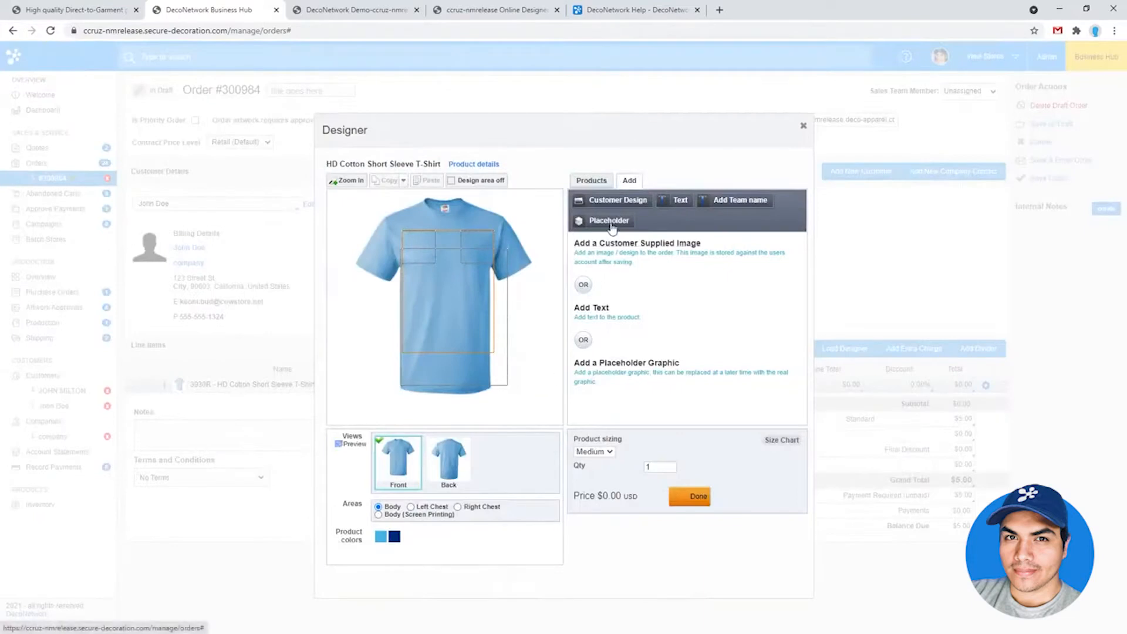
left_click(620, 202)
left_click(592, 307)
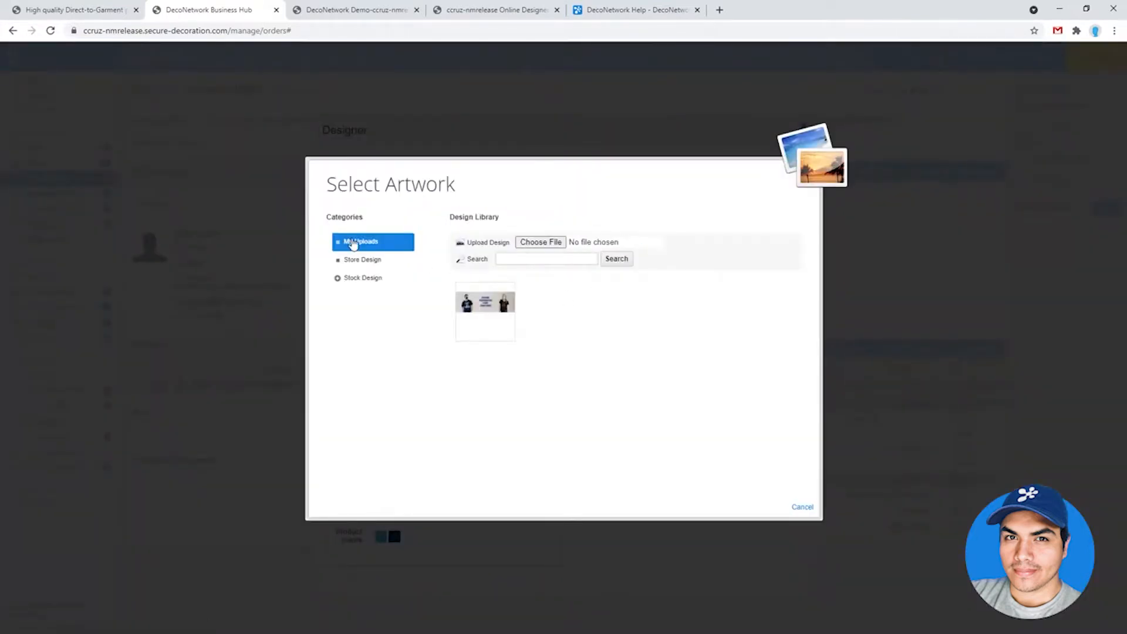
left_click(353, 244)
left_click(803, 507)
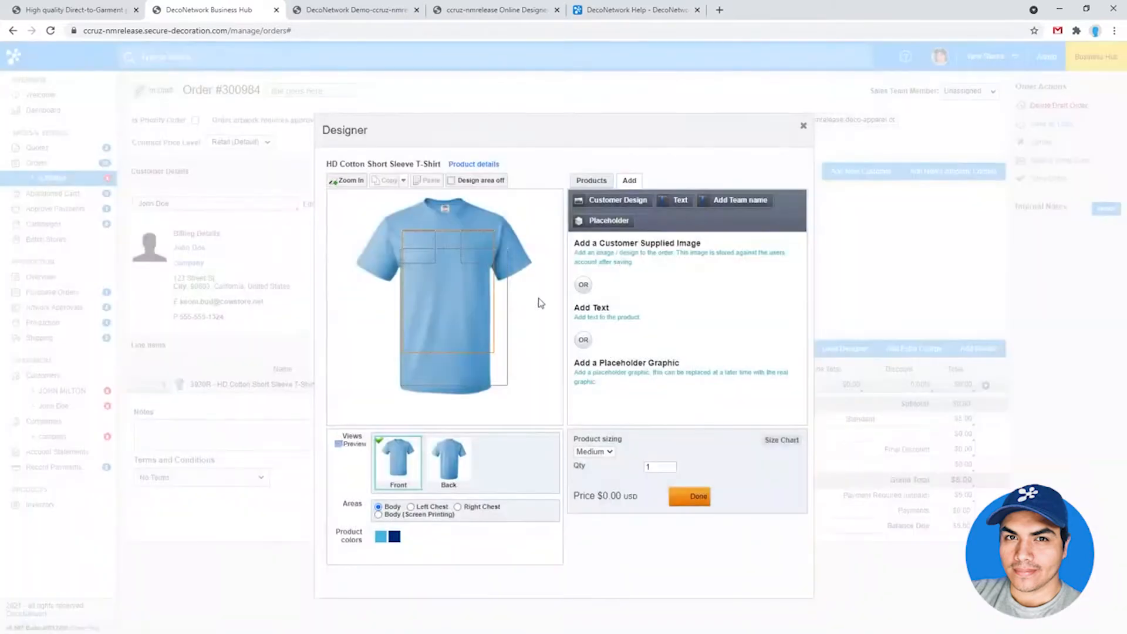
left_click(614, 209)
left_click(530, 299)
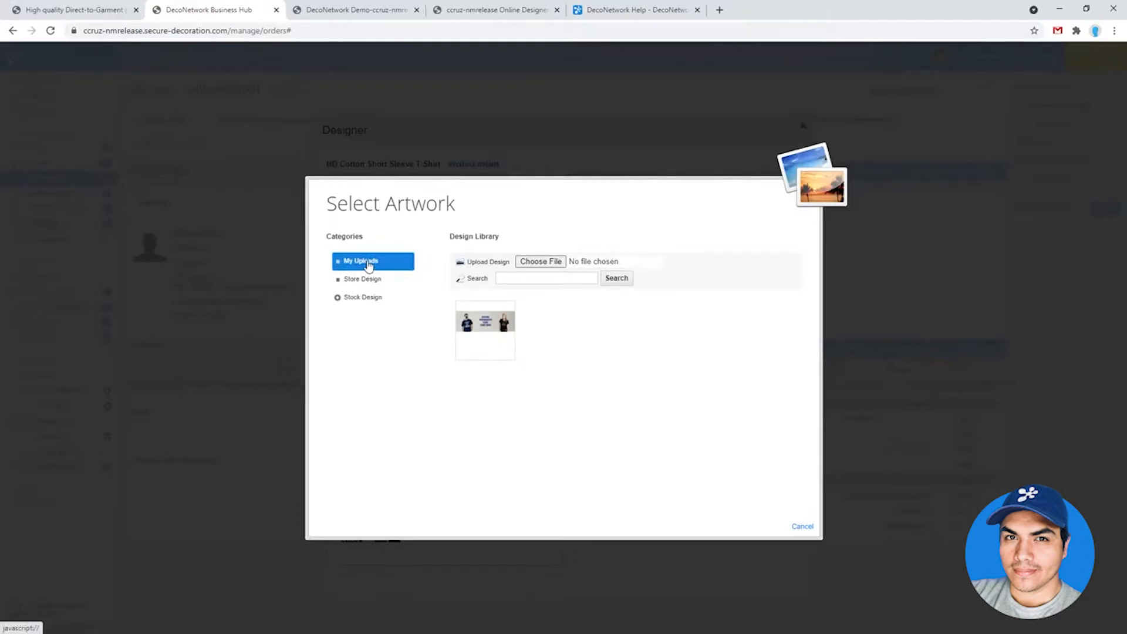
left_click(805, 530)
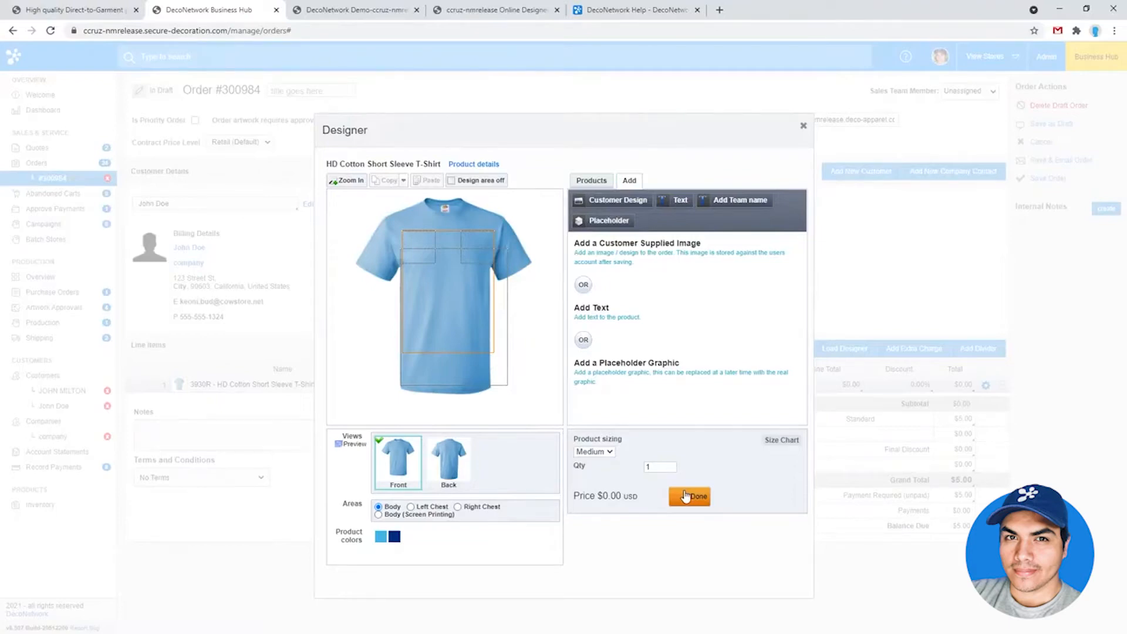
left_click(686, 496)
Enable Allow Design Sharing in the company's account details and close the open draft order.
left_click(69, 437)
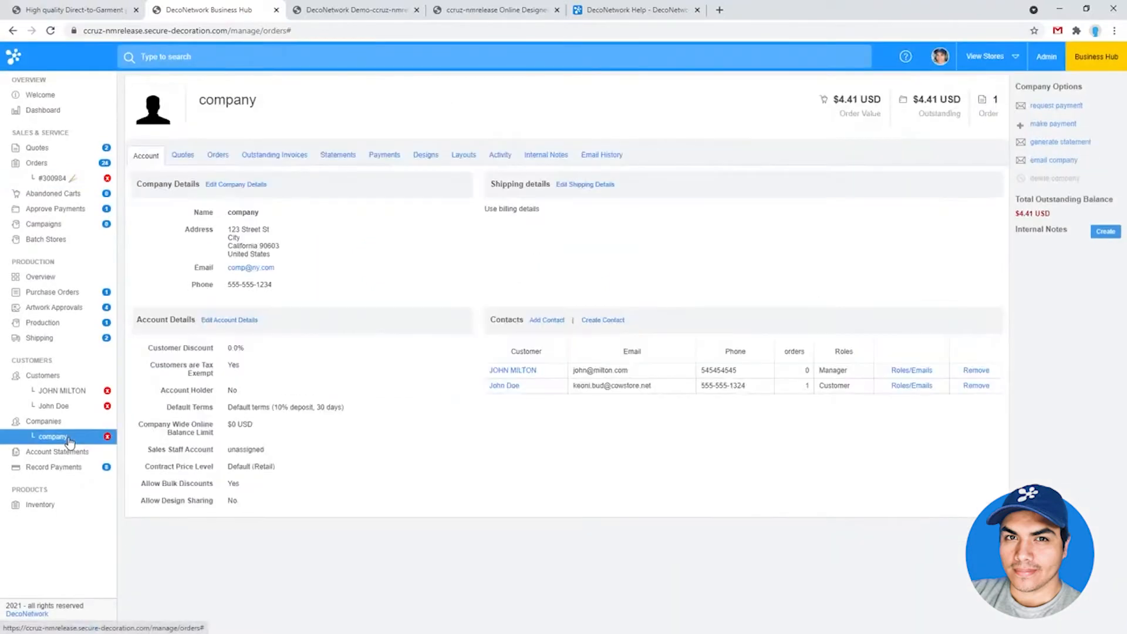
left_click(239, 322)
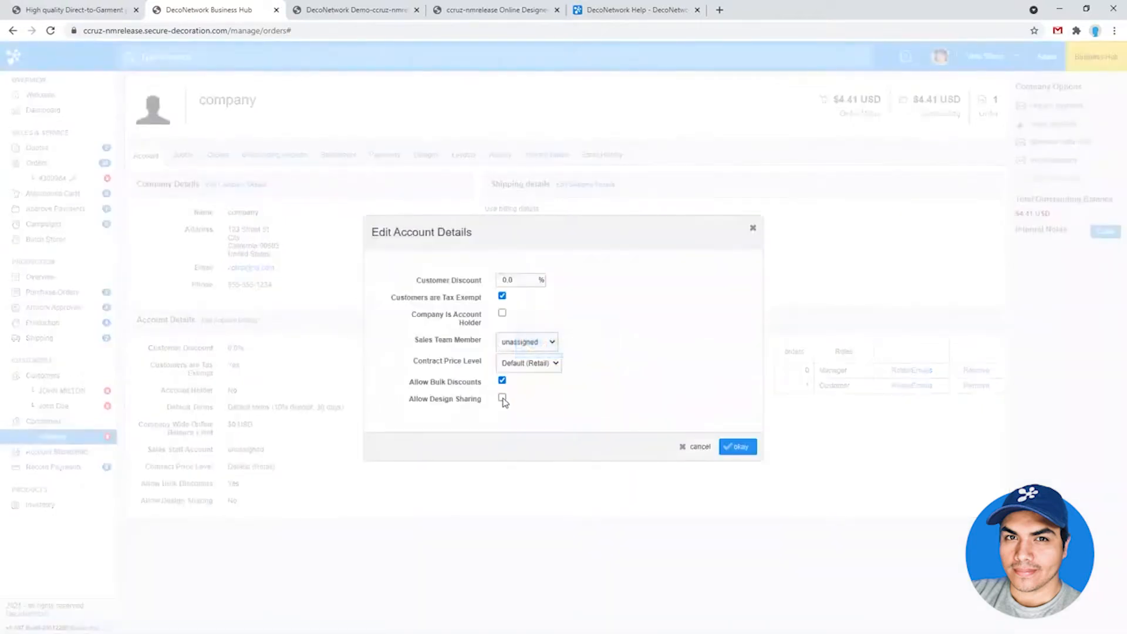
left_click(738, 447)
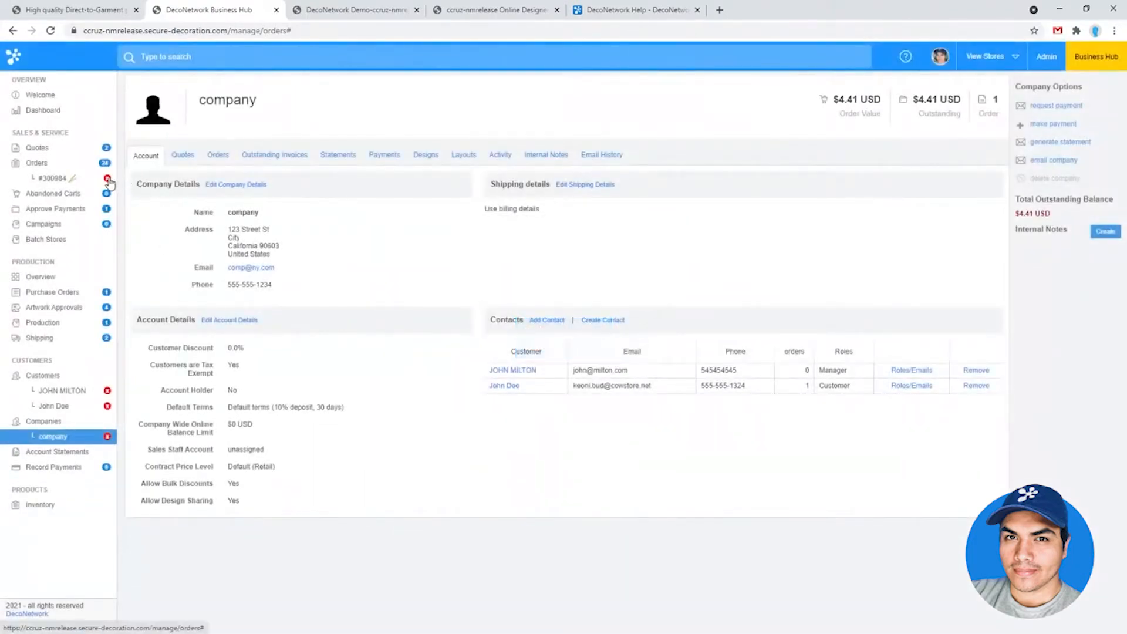
left_click(113, 179)
left_click(621, 97)
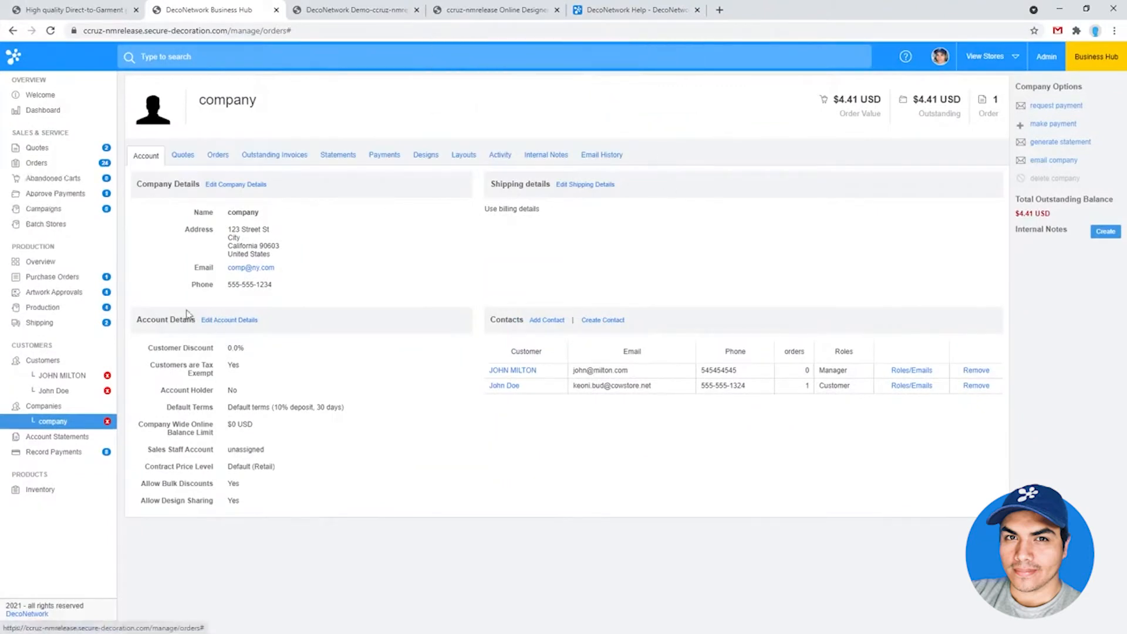
Create a draft order for the company contact with the Customer role and add the 3930R HD Cotton Short Sleeve T-Shirt.
left_click(80, 392)
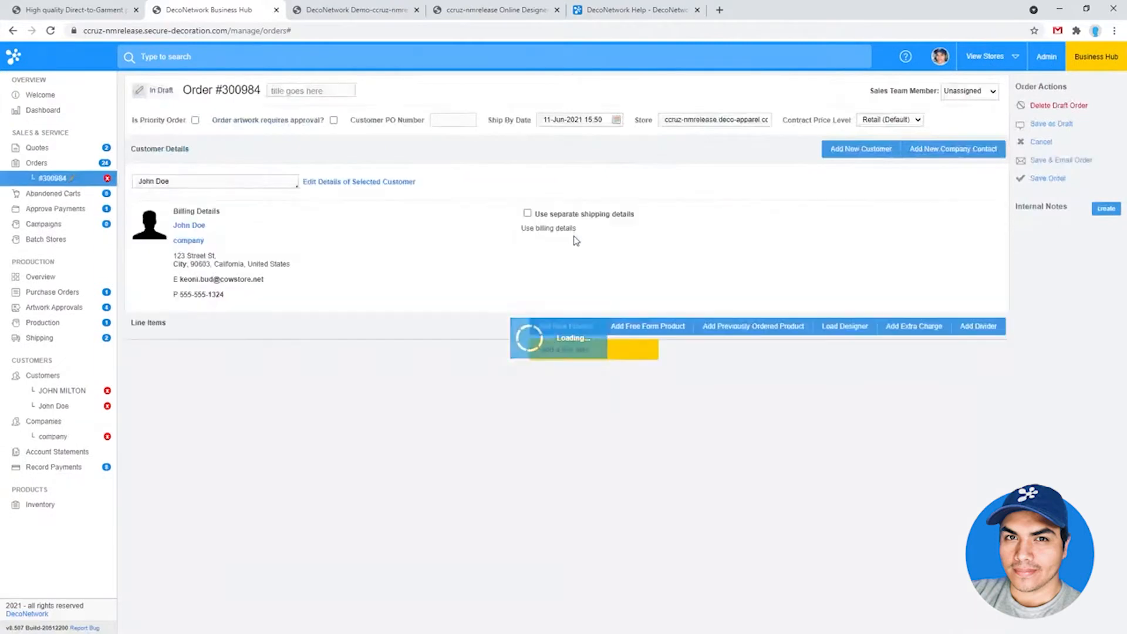
left_click(562, 328)
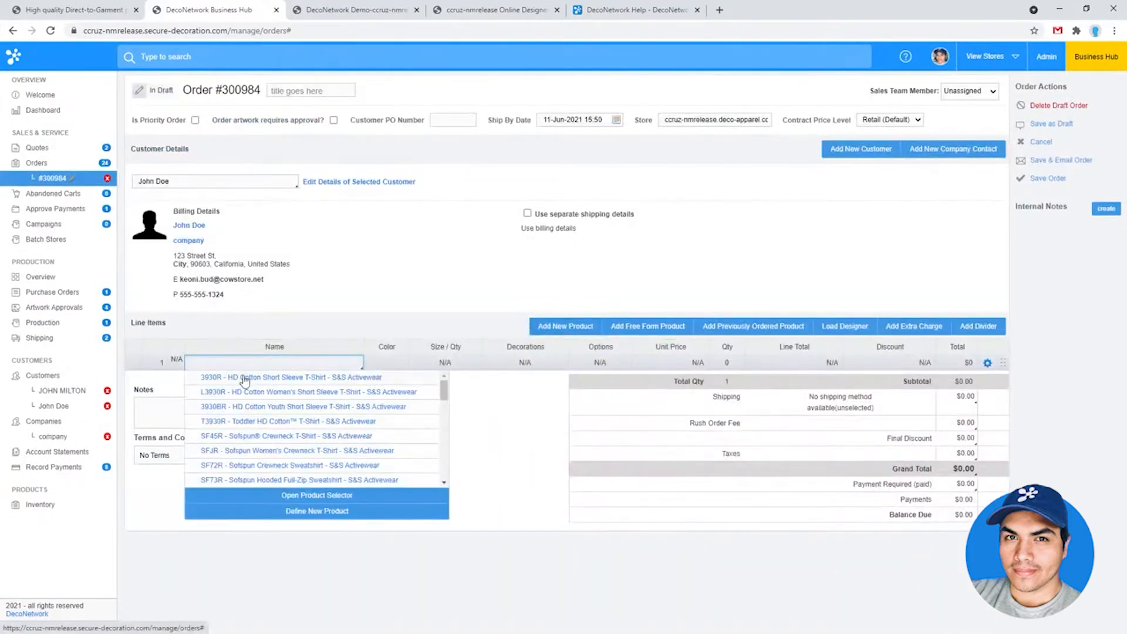
left_click(243, 379)
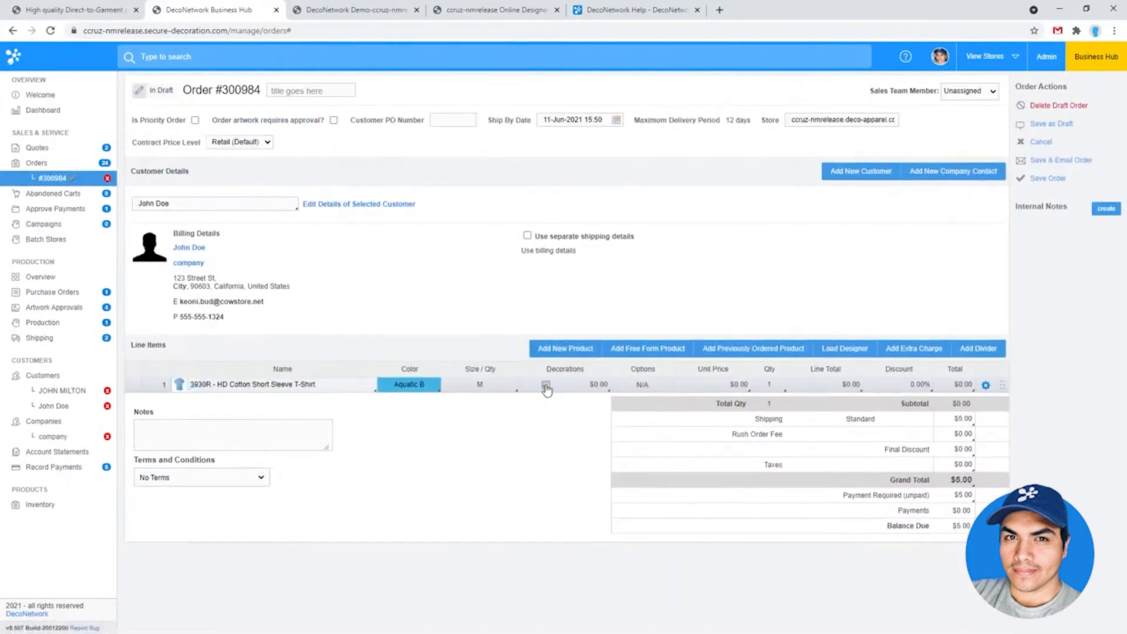
Check which artwork categories a DTG Printing design offers for the T-shirt line item, and leave the artwork selection.
left_click(546, 386)
left_click(597, 202)
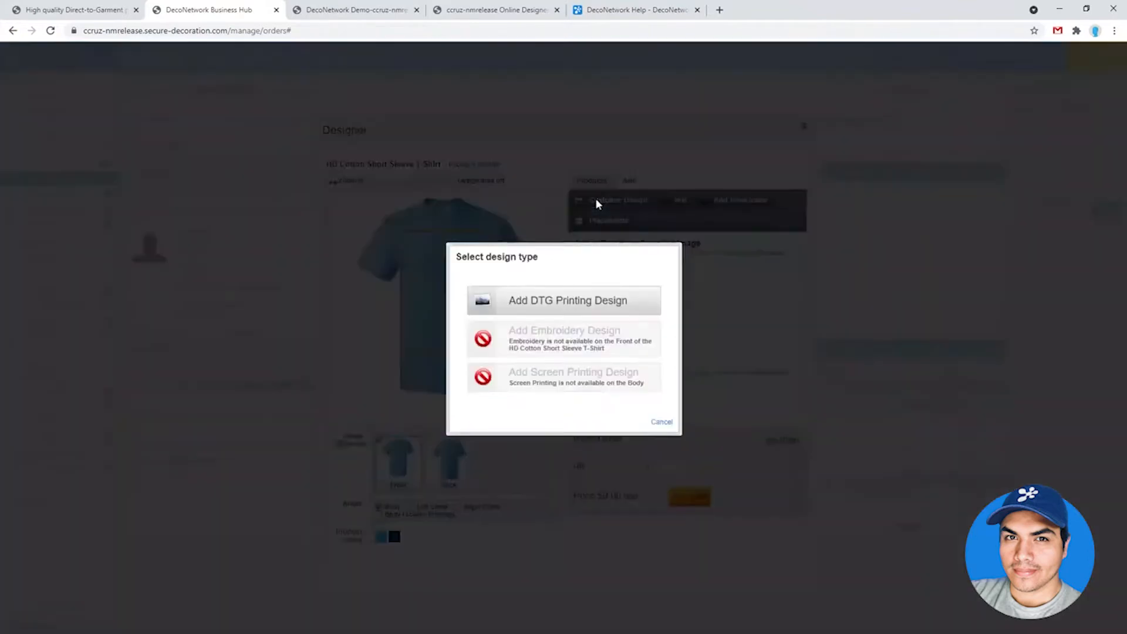
left_click(583, 308)
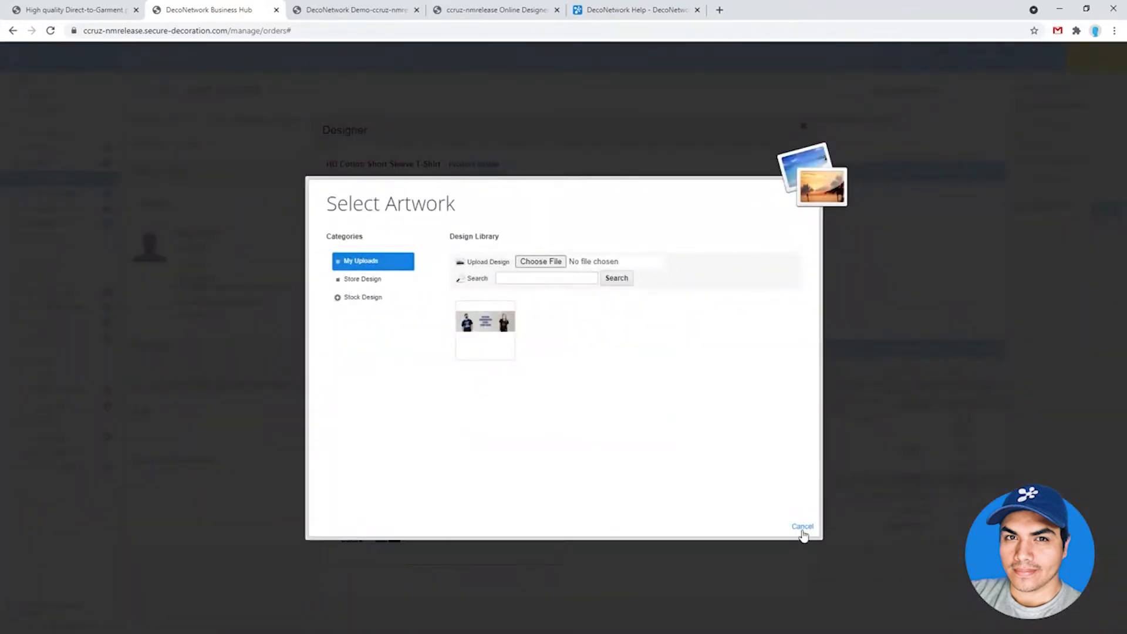
left_click(804, 527)
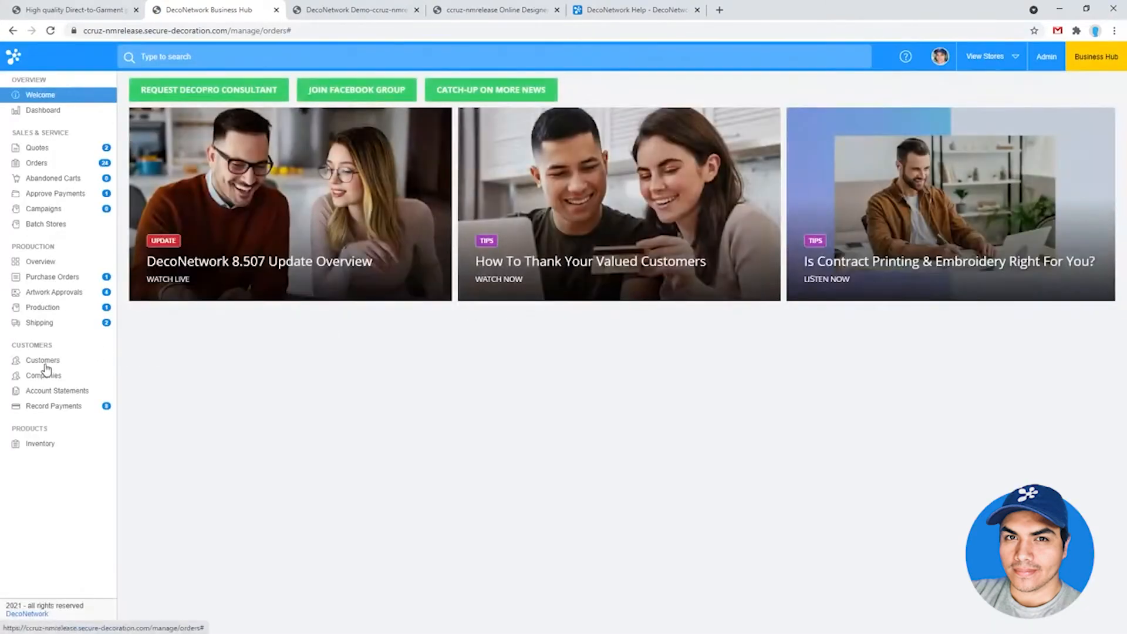
left_click(43, 361)
left_click(45, 374)
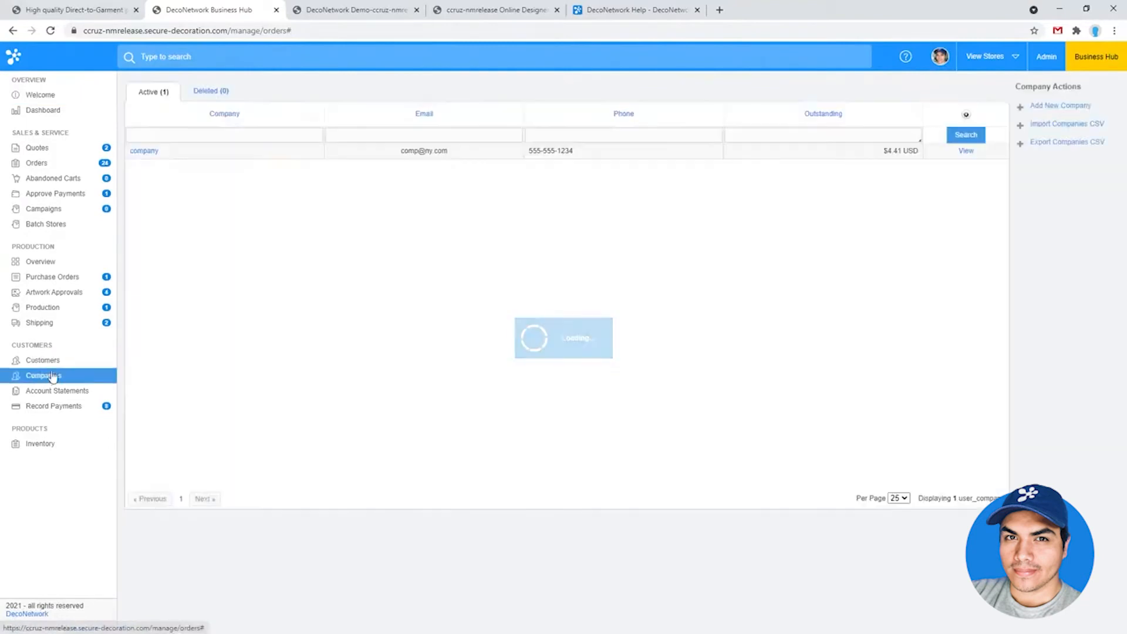
left_click(965, 154)
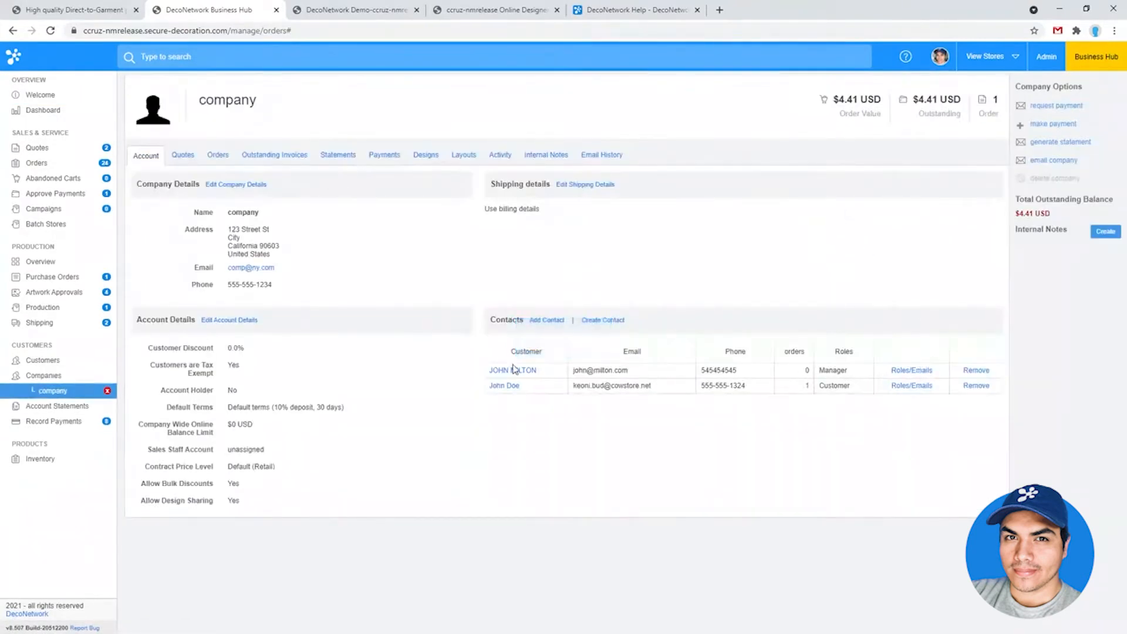
left_click(507, 371)
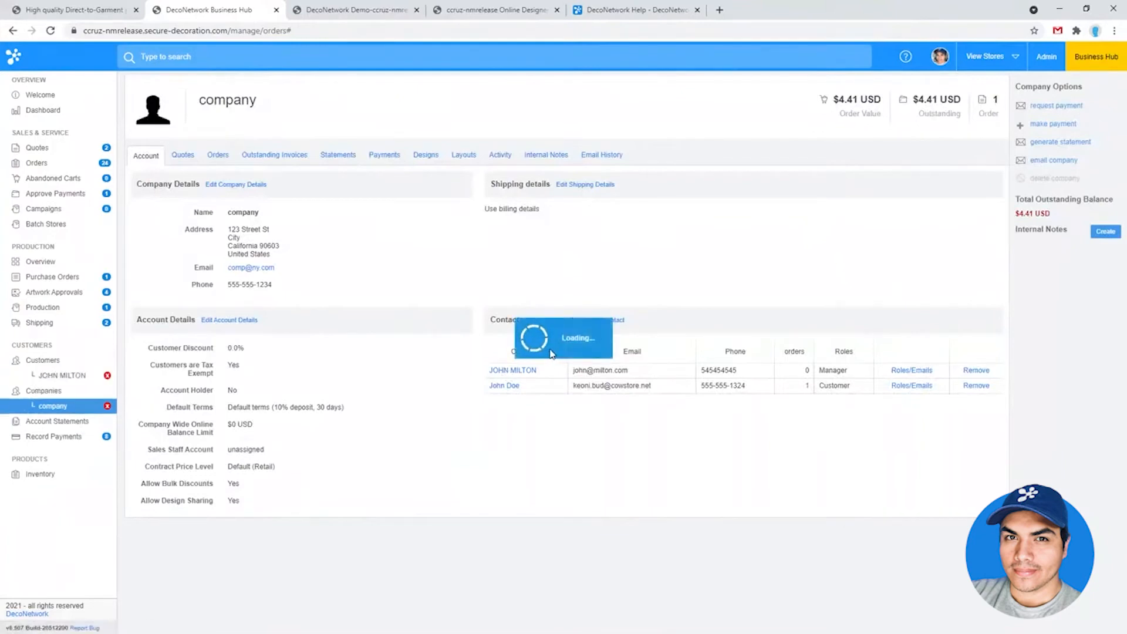
left_click(435, 166)
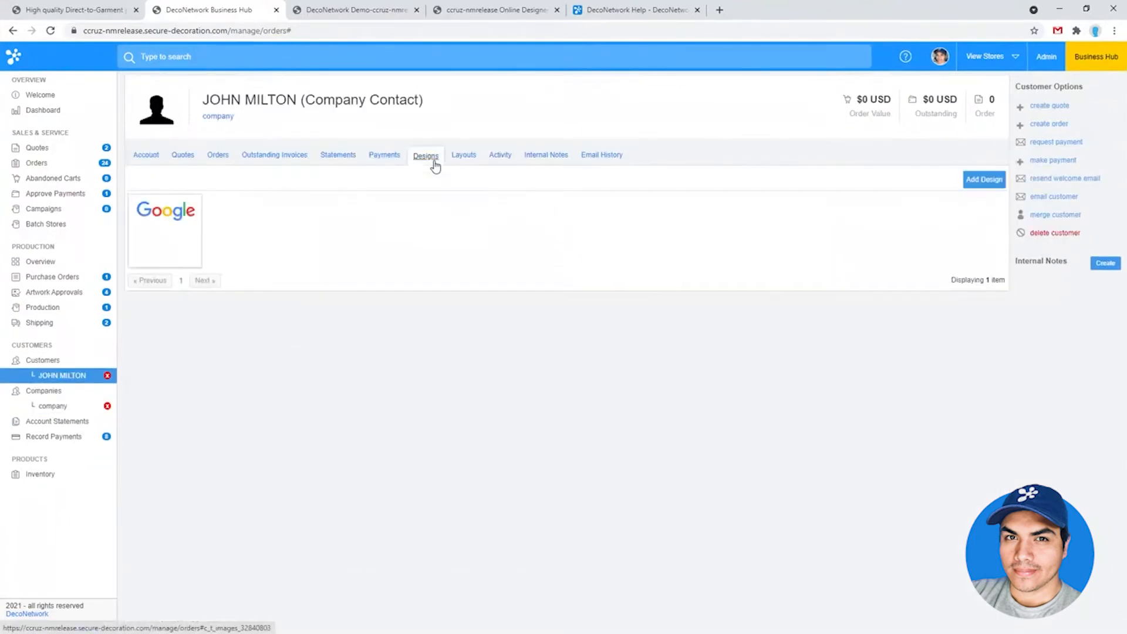
left_click(991, 184)
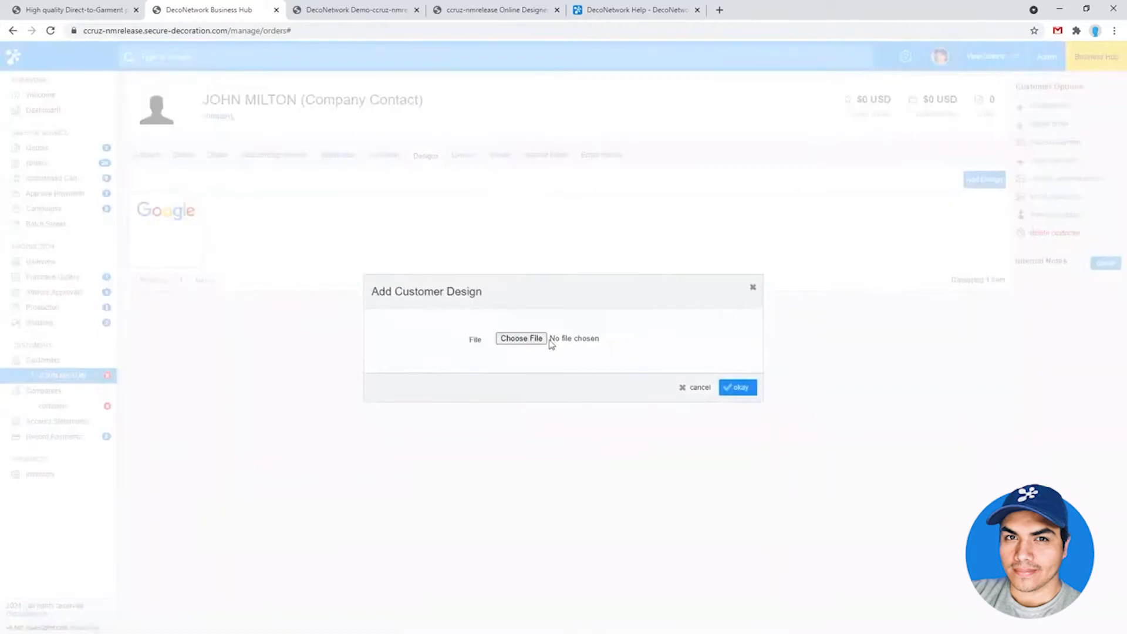
left_click(535, 342)
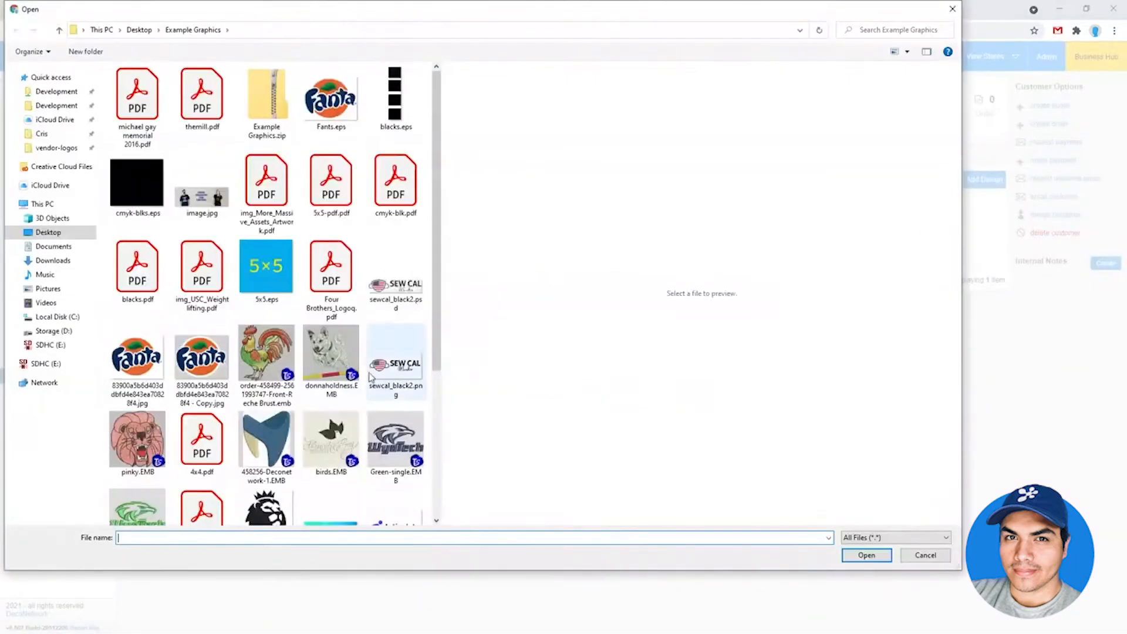
scroll(295, 380, "down", 3)
double_click(330, 391)
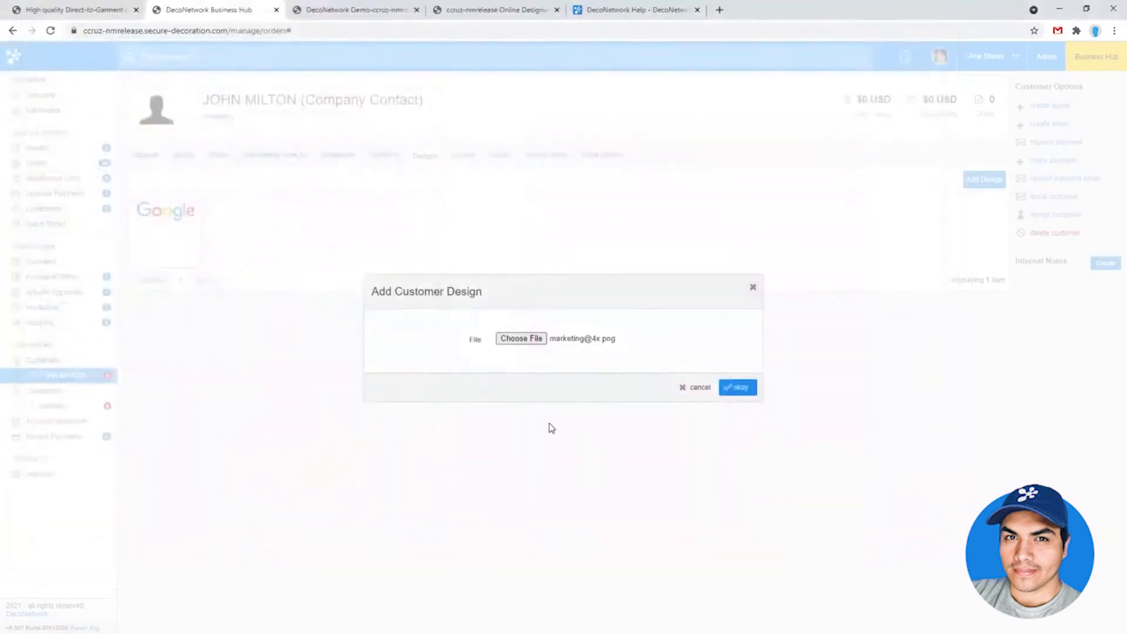
left_click(734, 389)
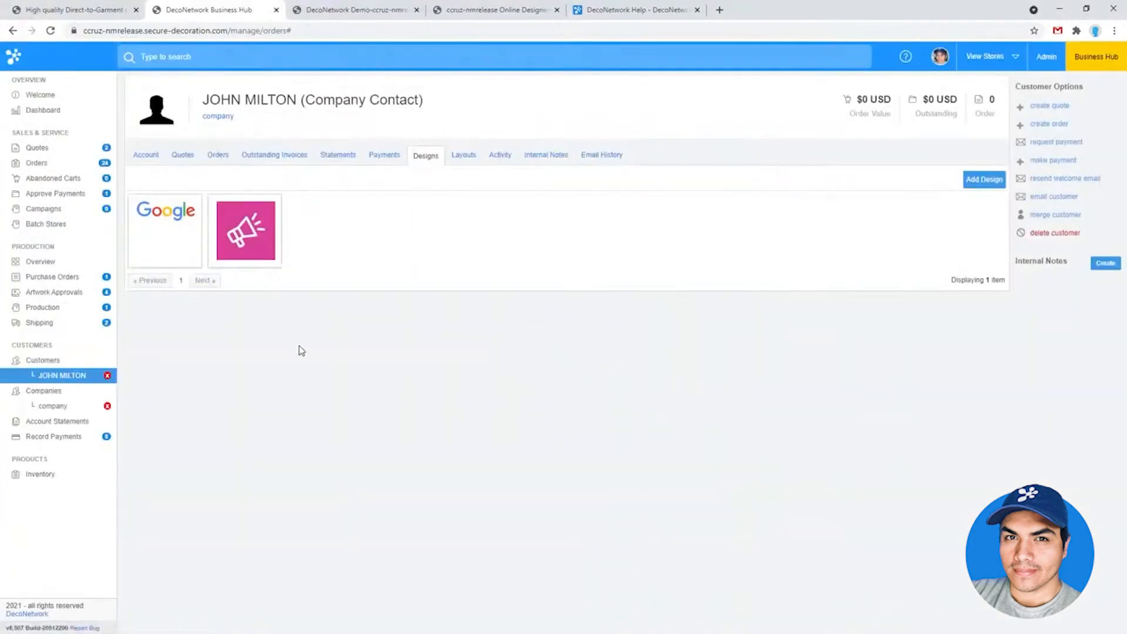
left_click(108, 375)
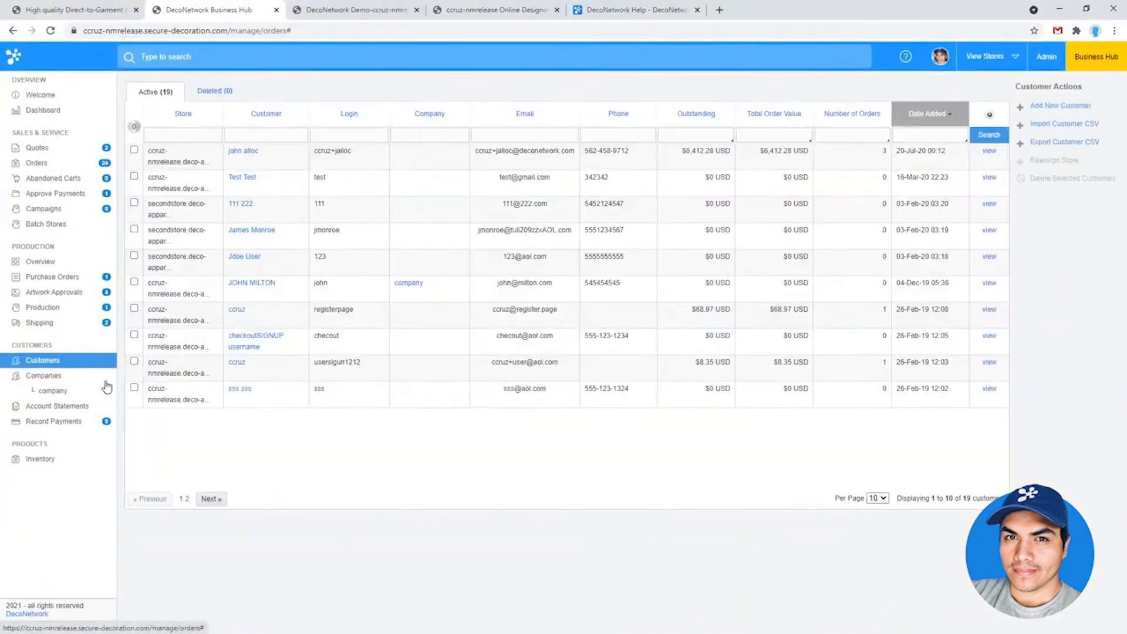
Create a new order for the Customer-role contact of the company with the 3930R HD Cotton Short Sleeve T-Shirt as a line item.
left_click(75, 392)
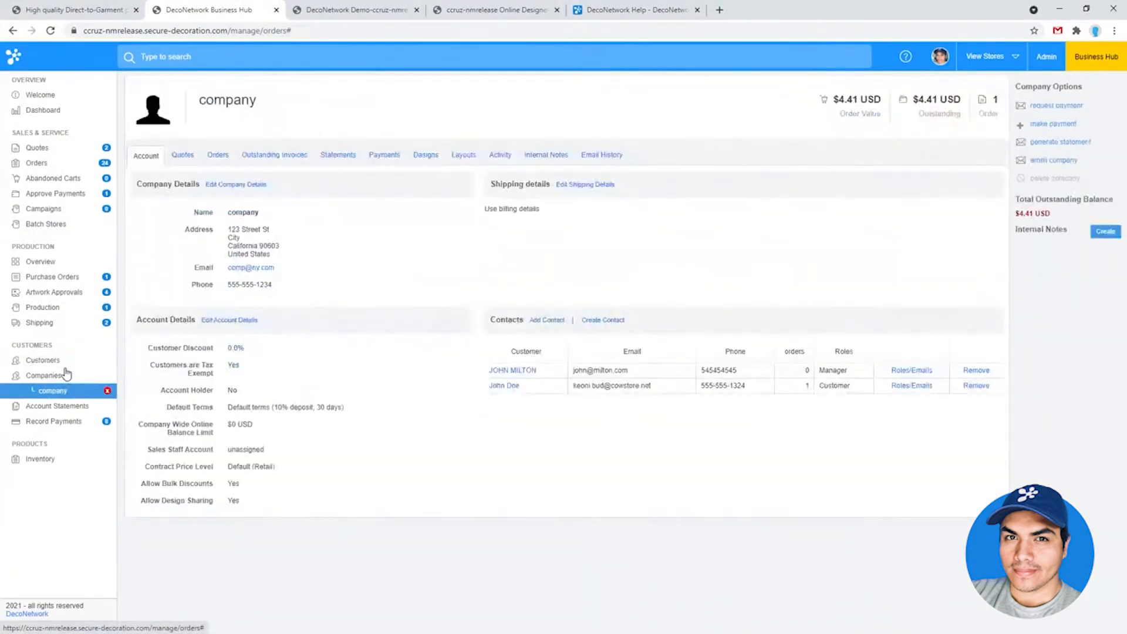
left_click(503, 386)
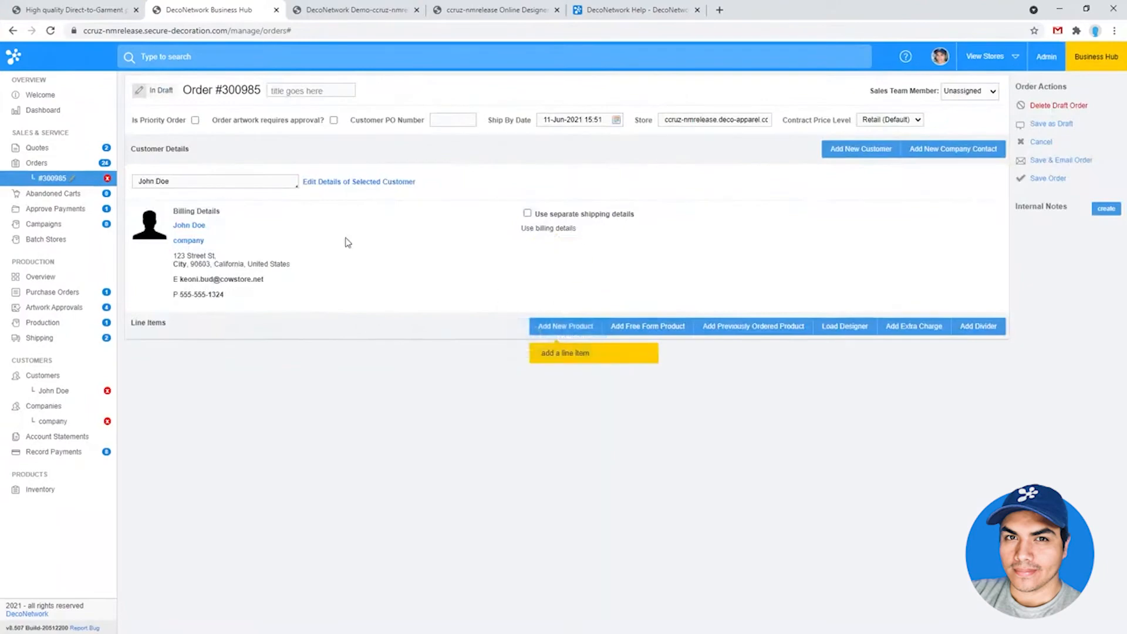
left_click(589, 333)
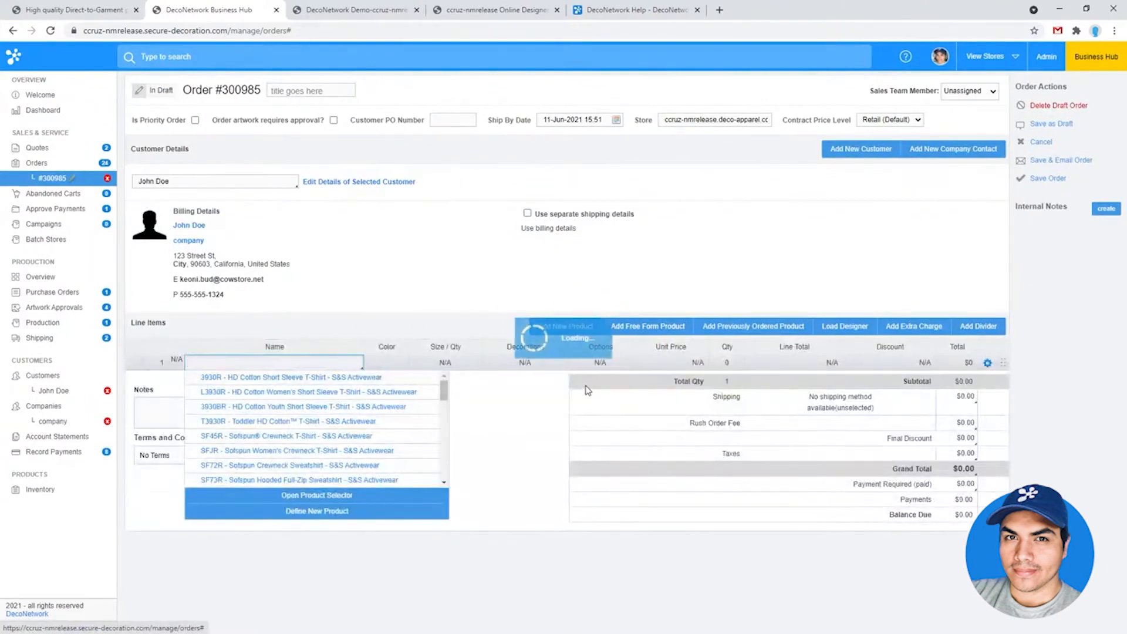
Start a DTG Printing design for the T-shirt and examine the artwork under Company Uploads and in the Manager contact's folder.
left_click(547, 386)
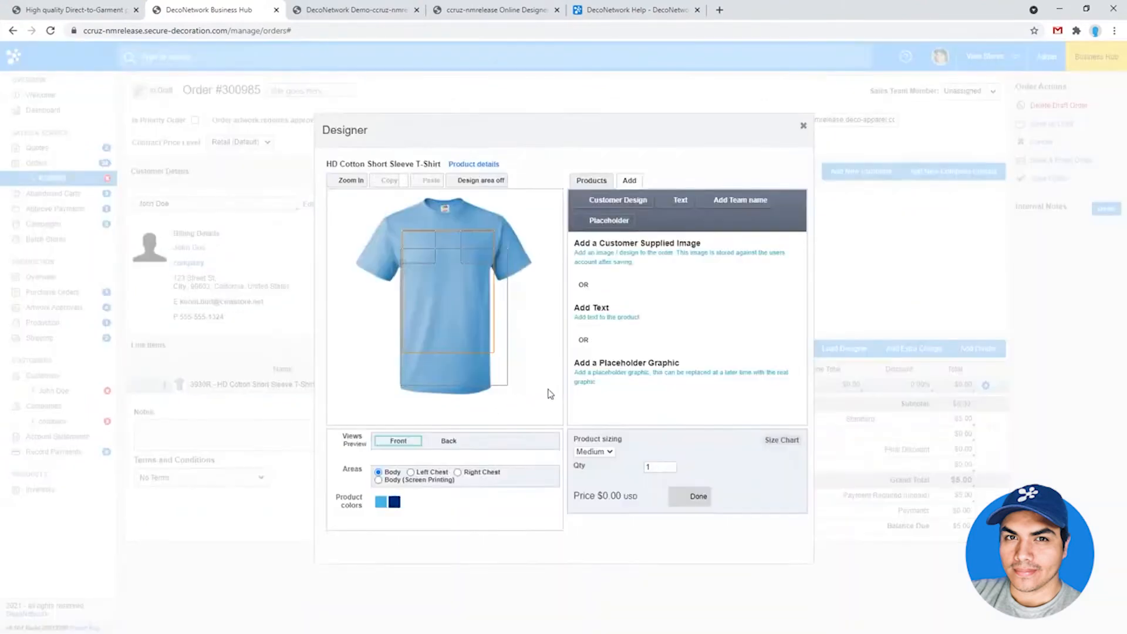
left_click(633, 201)
left_click(571, 304)
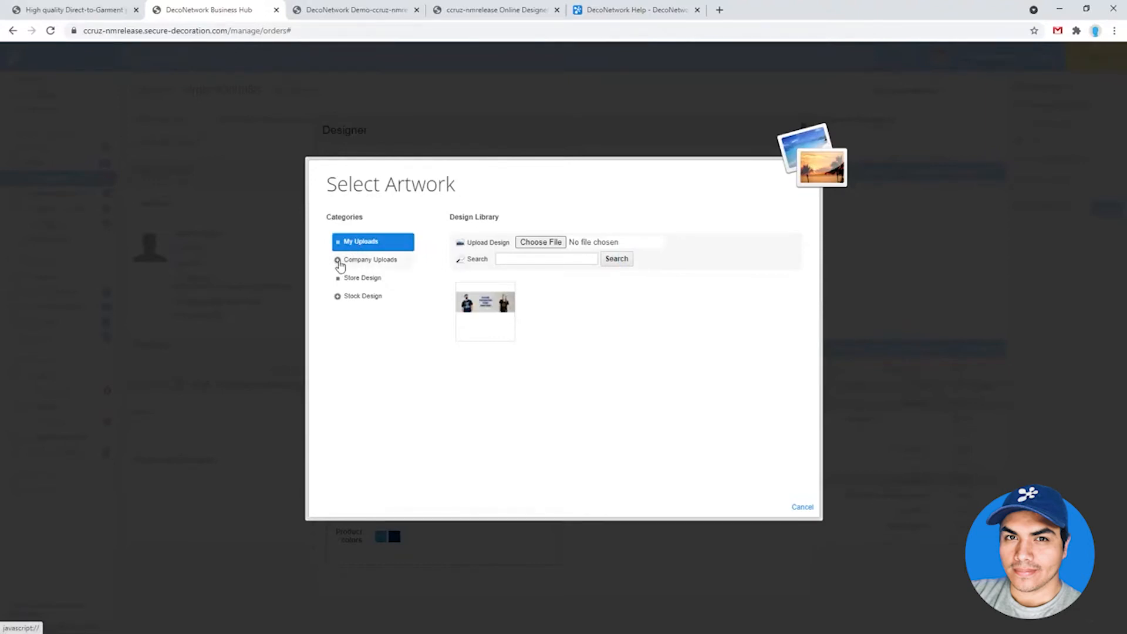
left_click(338, 260)
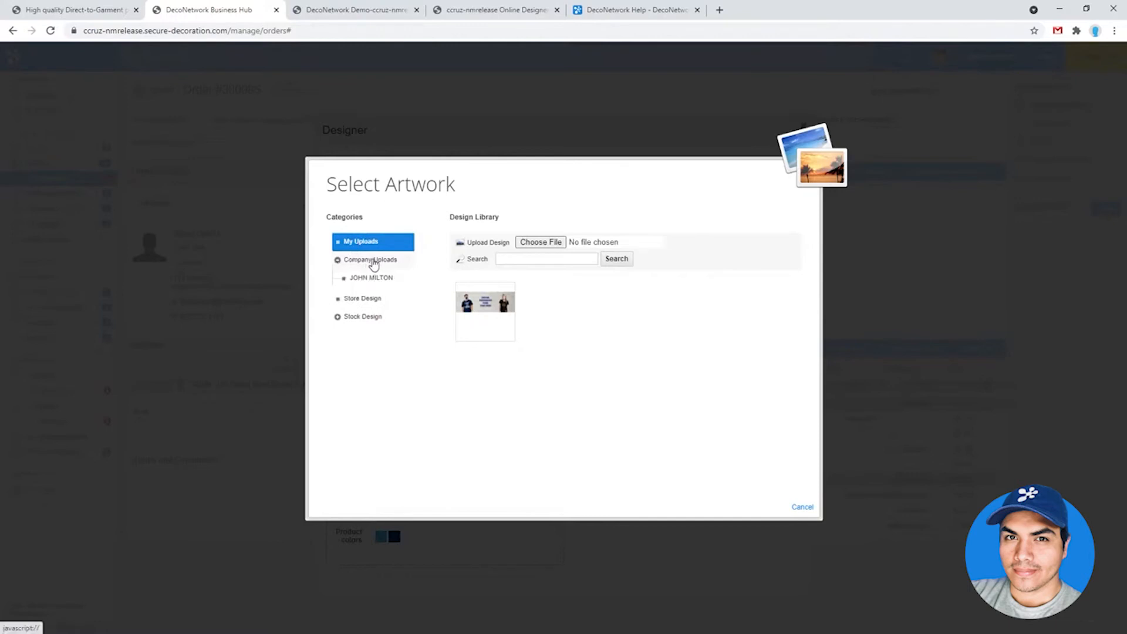
left_click(371, 262)
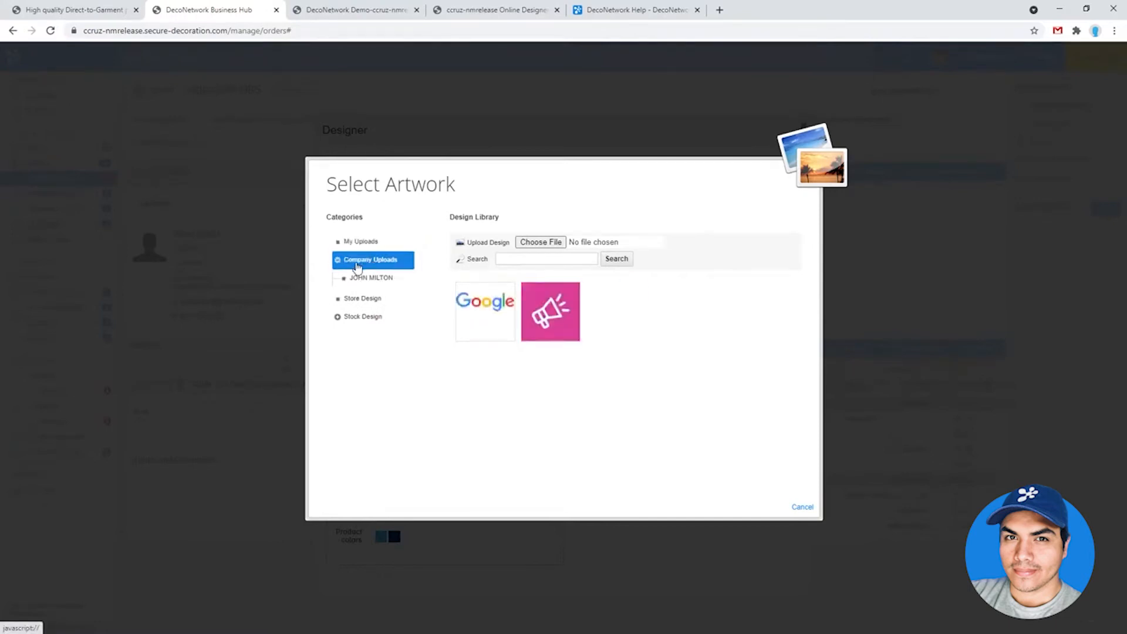
left_click(370, 280)
left_click(378, 261)
left_click(378, 281)
left_click(375, 262)
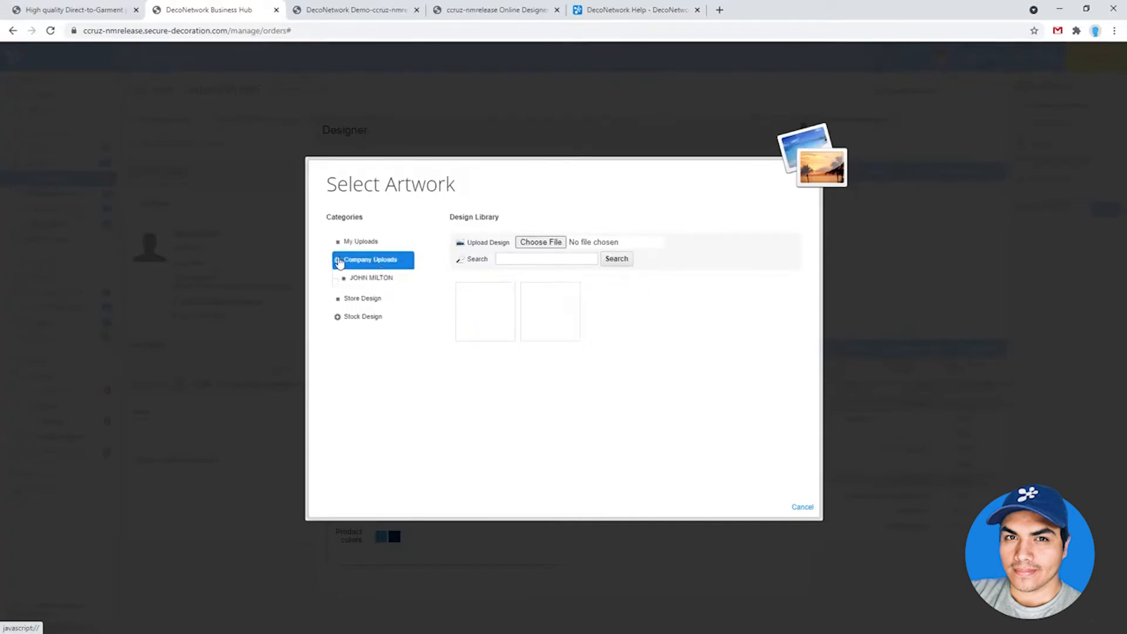
left_click(338, 261)
left_click(338, 262)
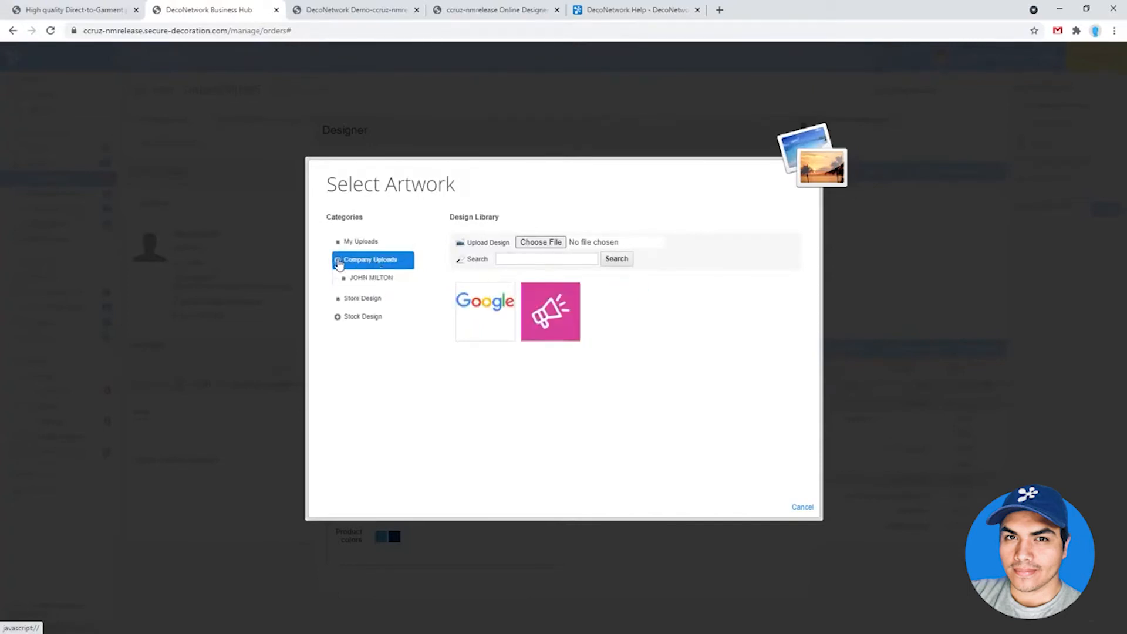
left_click(383, 283)
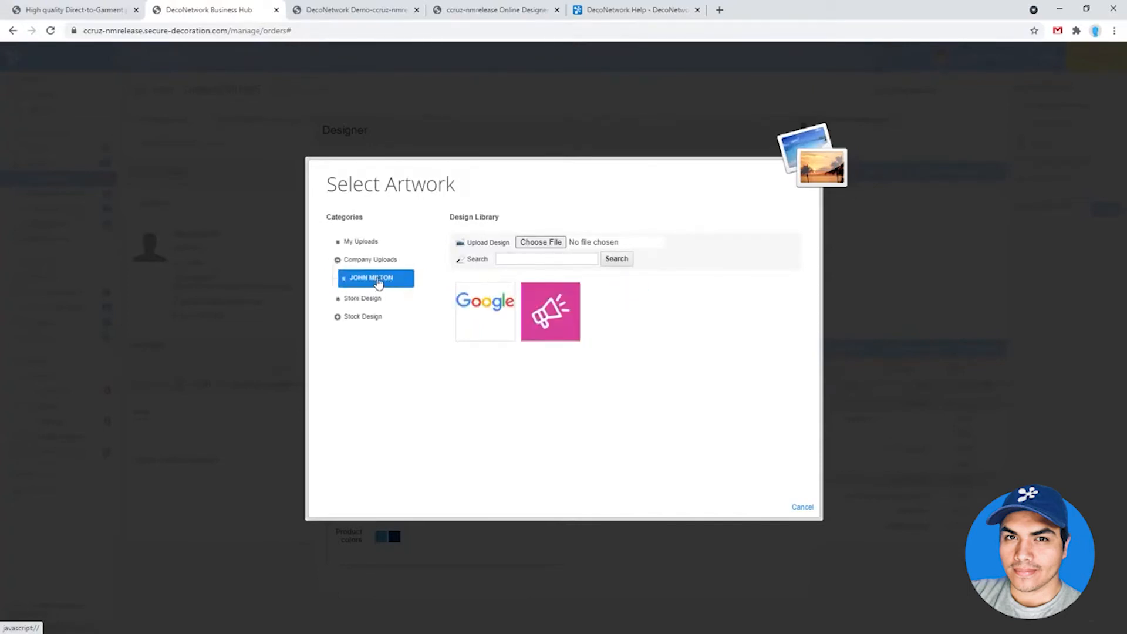
Place the shared pink megaphone design on the front body of the T-shirt and enlarge it to about 4.26 x 4.26 in.
left_click(541, 319)
left_click(755, 344)
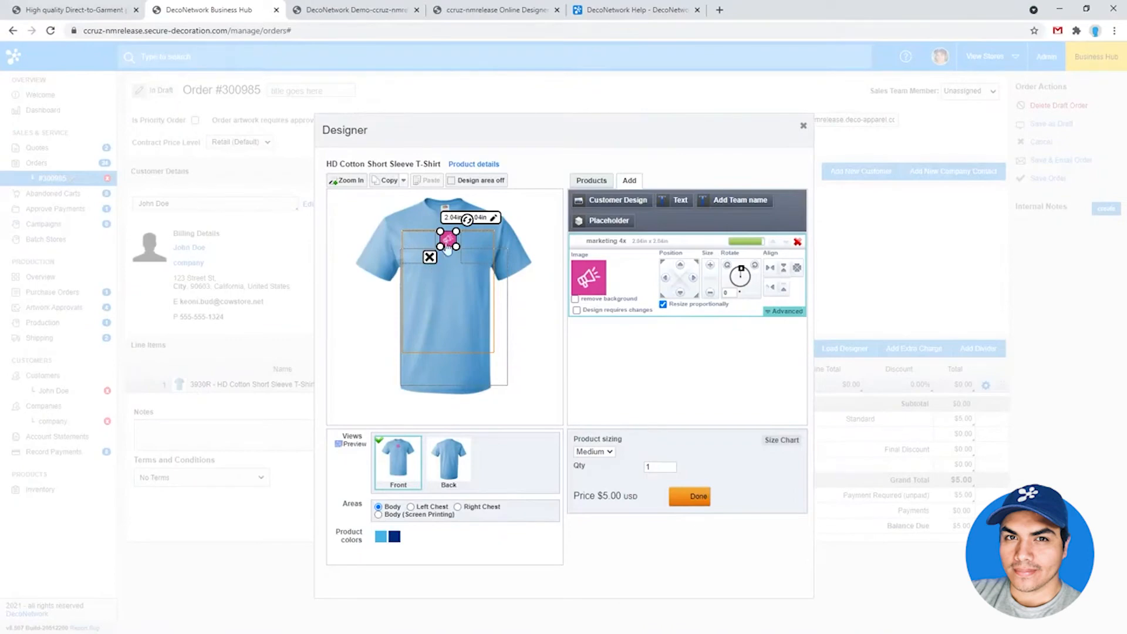
mouse_move(442, 246)
left_mouse_down()
mouse_move(423, 264)
mouse_move(455, 262)
left_mouse_up()
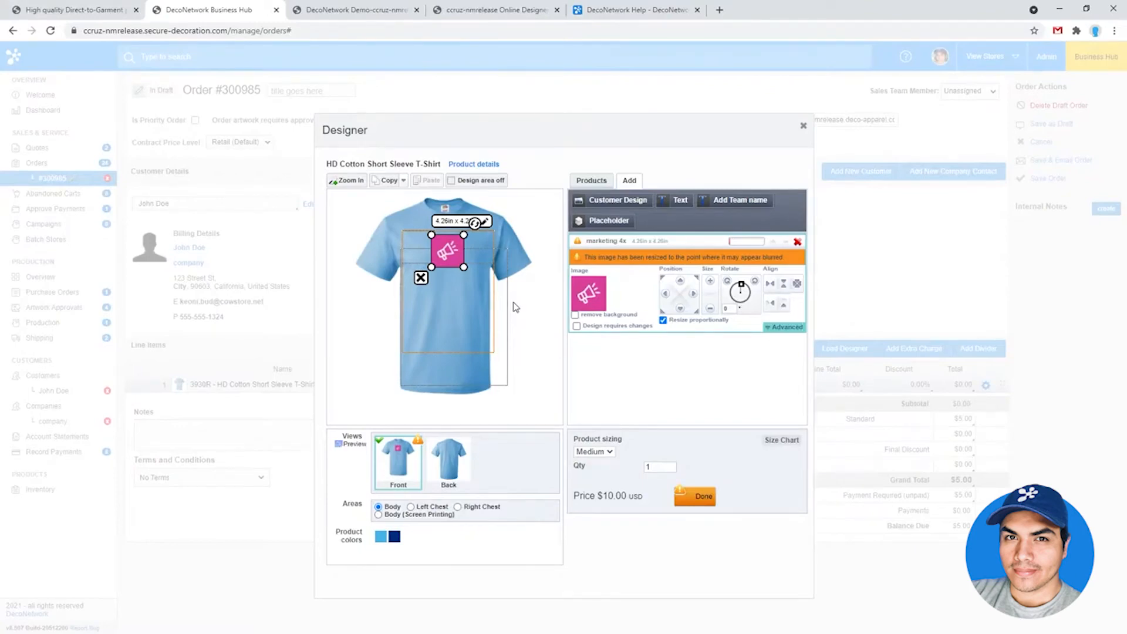
Switch to the DecoNetwork Version 8.507 release notes and review the entry on sharing designs with all company contacts.
left_click(675, 7)
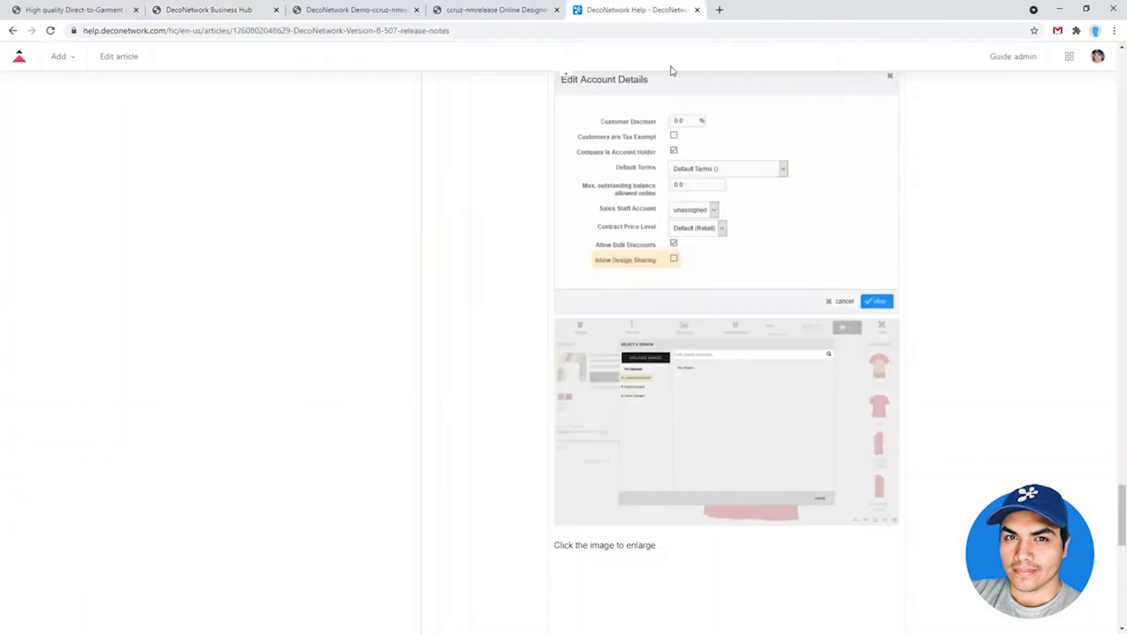
scroll(909, 328, "down", 6)
scroll(910, 328, "up", 8)
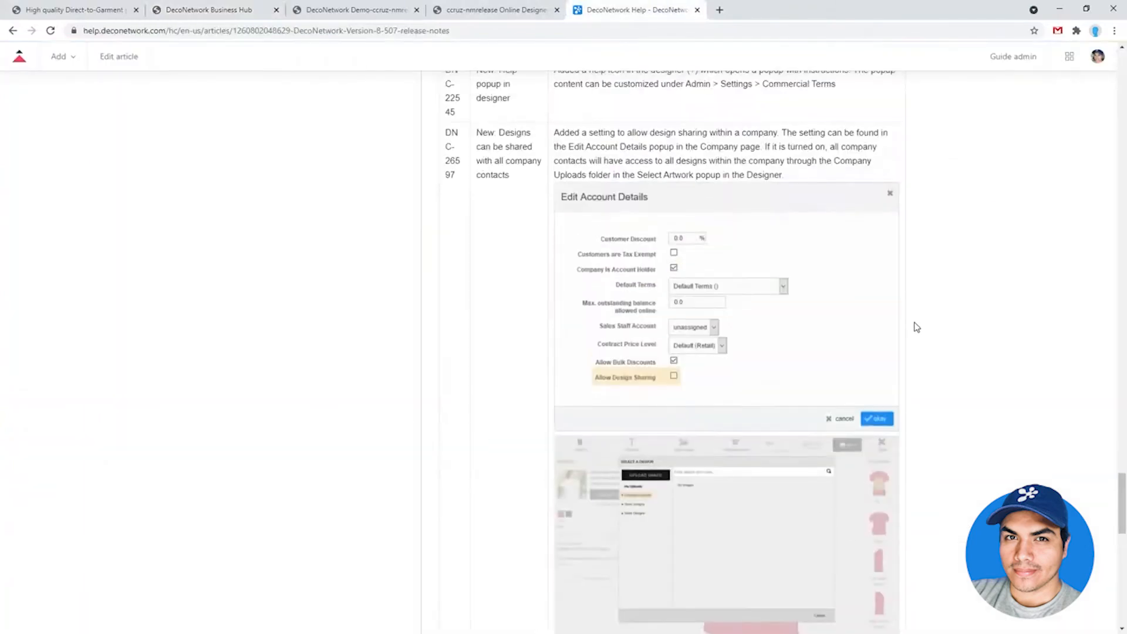
scroll(916, 326, "up", 2)
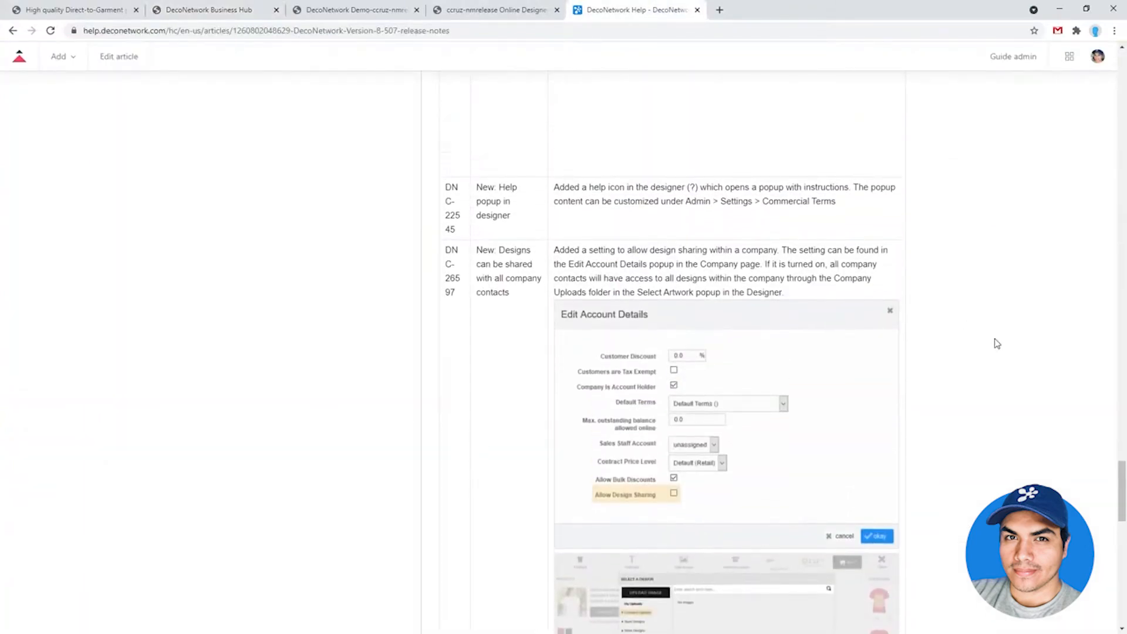